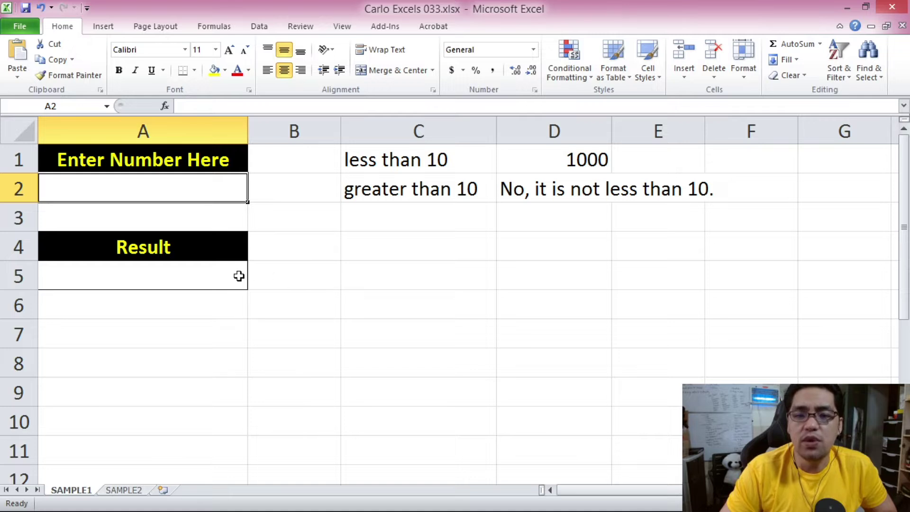
{"action": "left_click", "coordinate": [214, 198]}
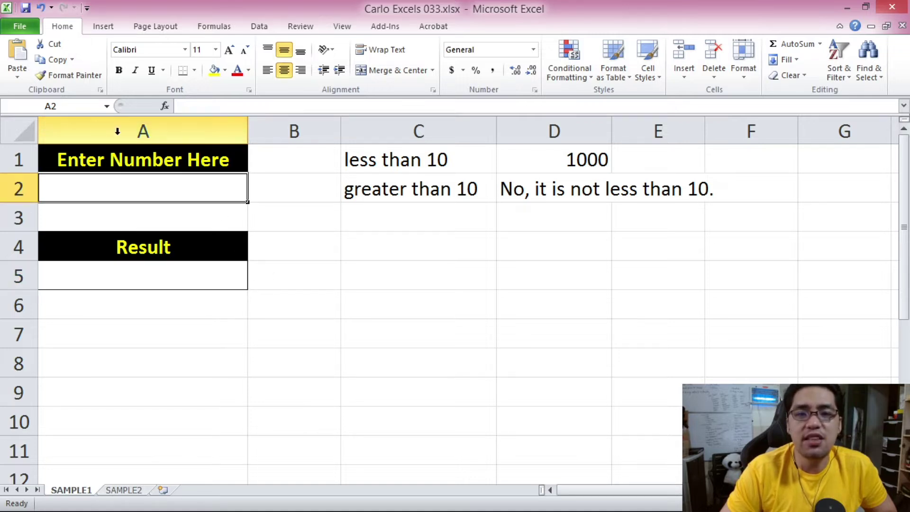
{"action": "left_click", "coordinate": [131, 274]}
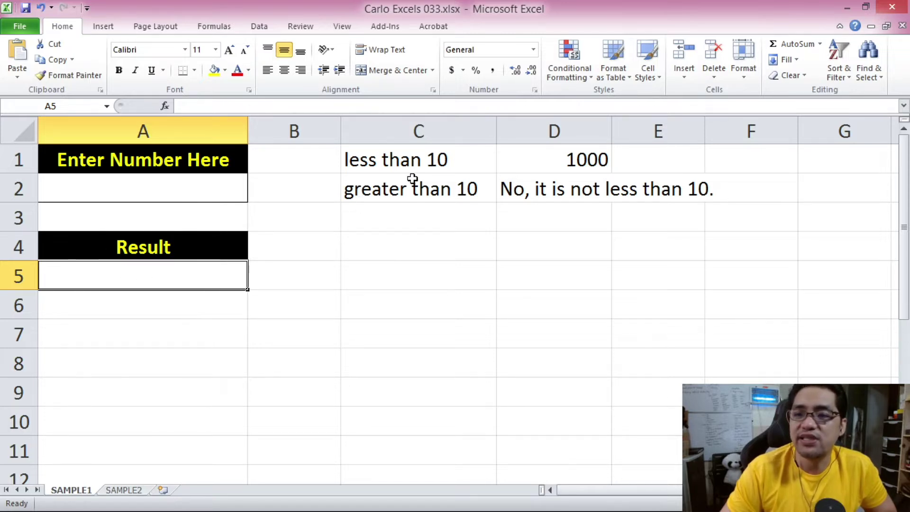
{"action": "left_click", "coordinate": [164, 183]}
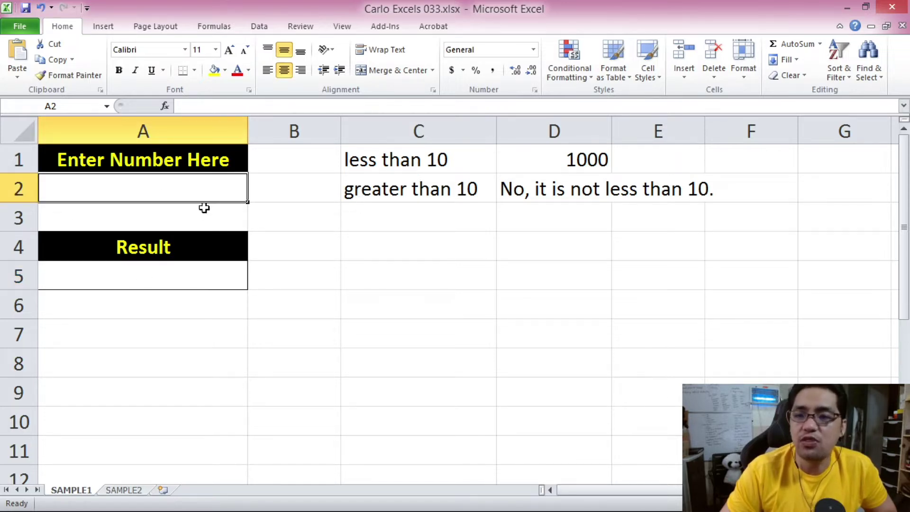
{"action": "left_click", "coordinate": [447, 155]}
{"action": "left_click", "coordinate": [161, 275]}
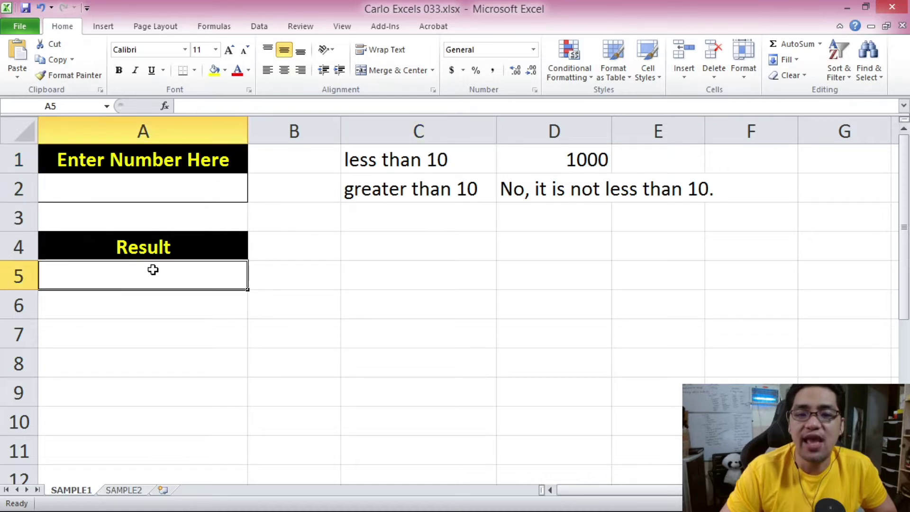
{"action": "left_click", "coordinate": [565, 150]}
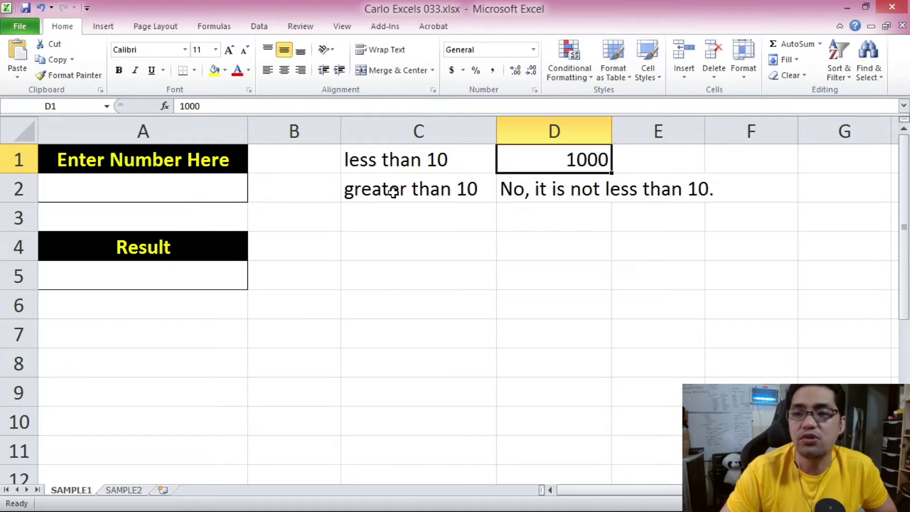
{"action": "left_click", "coordinate": [226, 266]}
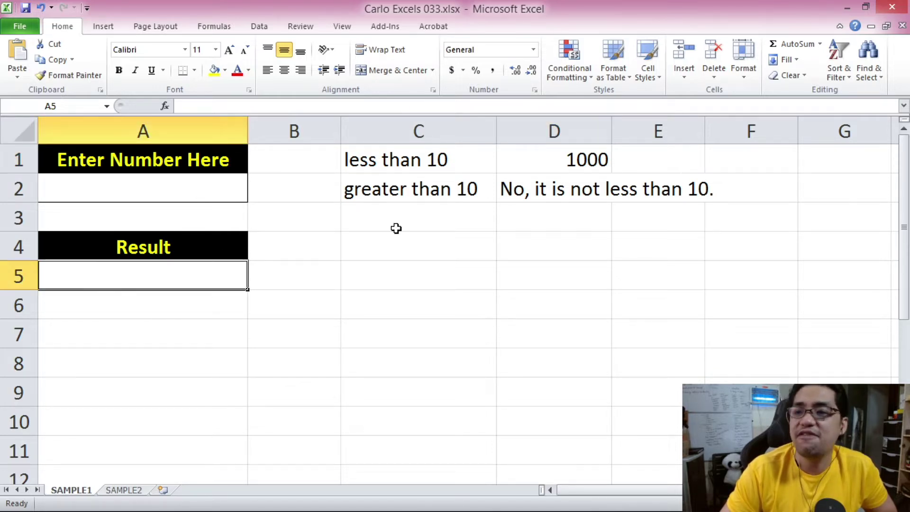
{"action": "left_click", "coordinate": [545, 197]}
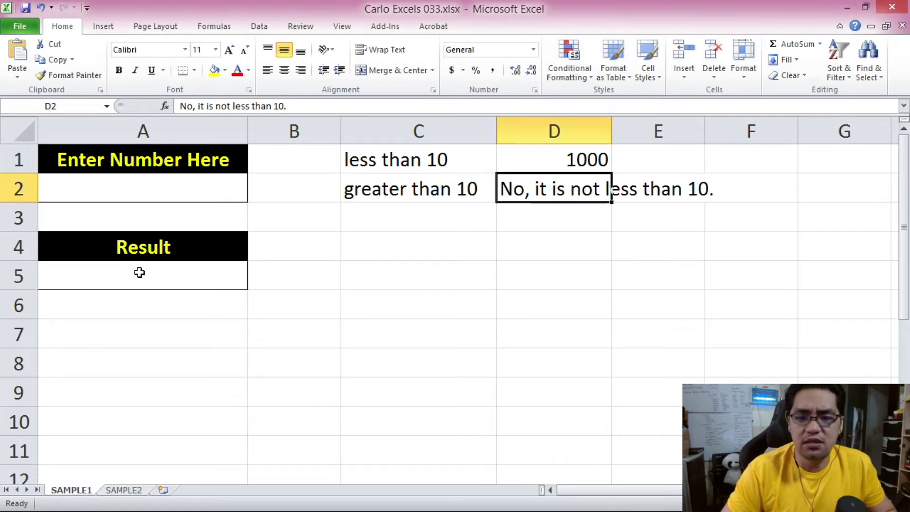
{"action": "left_click", "coordinate": [139, 273]}
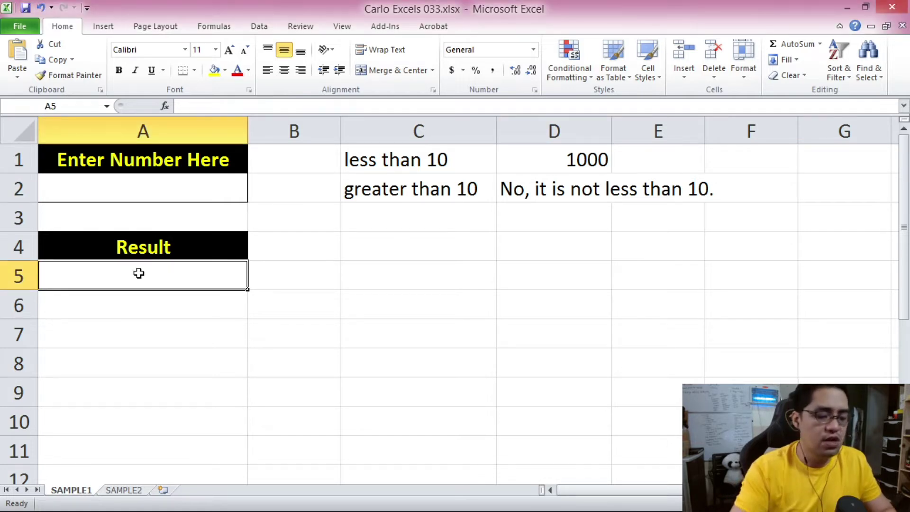
Enter =IF(A2<10,1000,"No, it is not less than 10.") in A5, which shows 1000.
{"action": "type", "text": "=IF"}
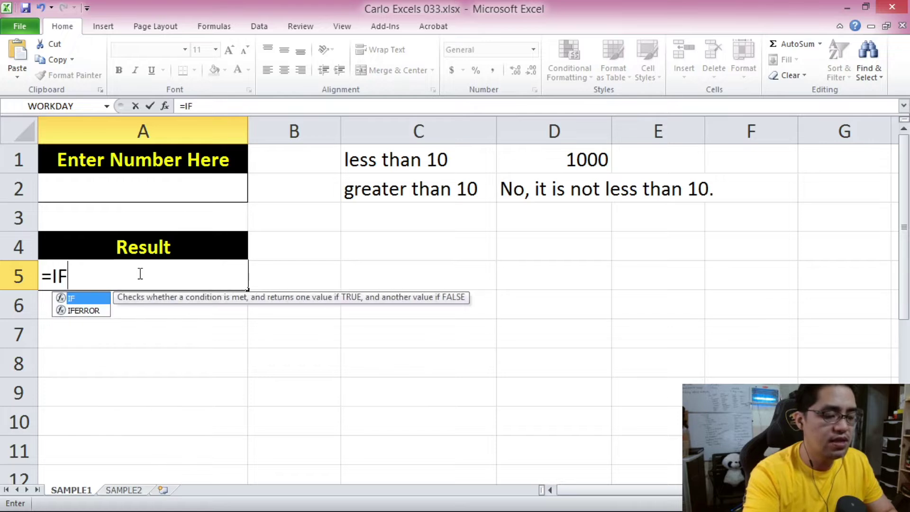
{"action": "type", "text": "("}
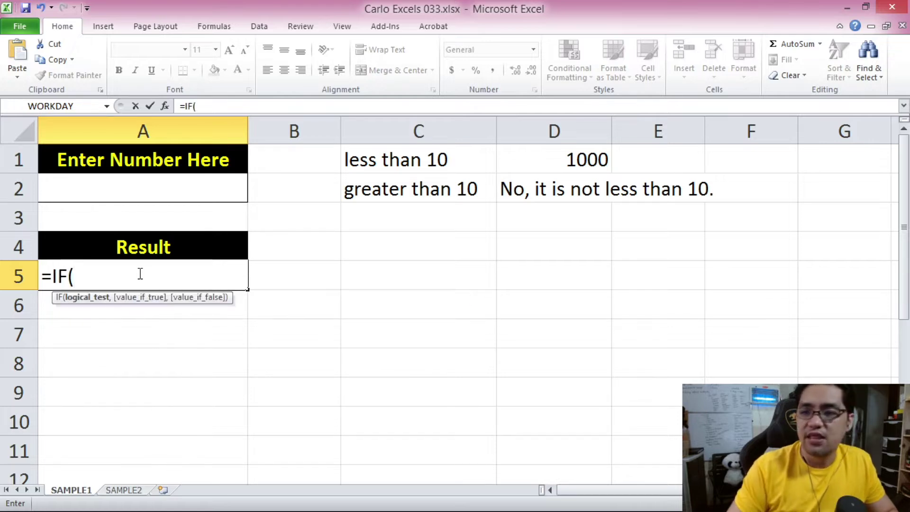
{"action": "left_click", "coordinate": [133, 193]}
{"action": "type", "text": "<10,"}
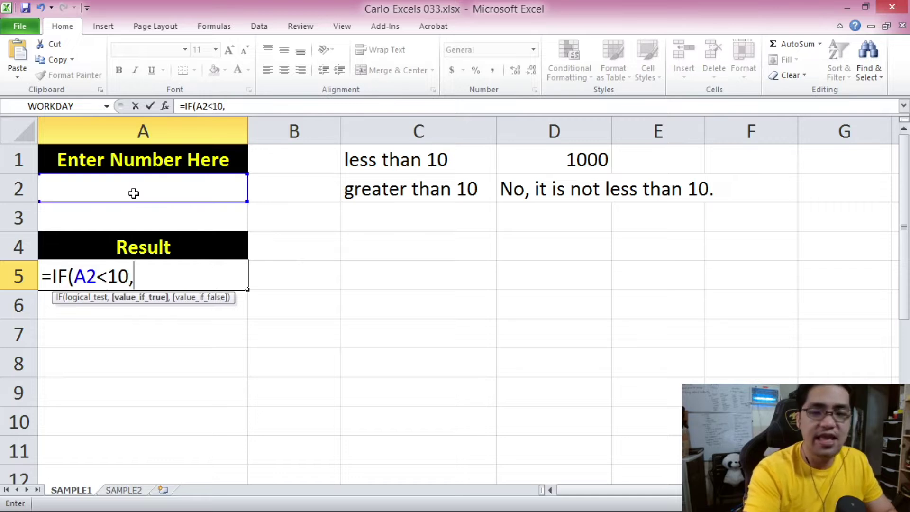
{"action": "type", "text": "100"}
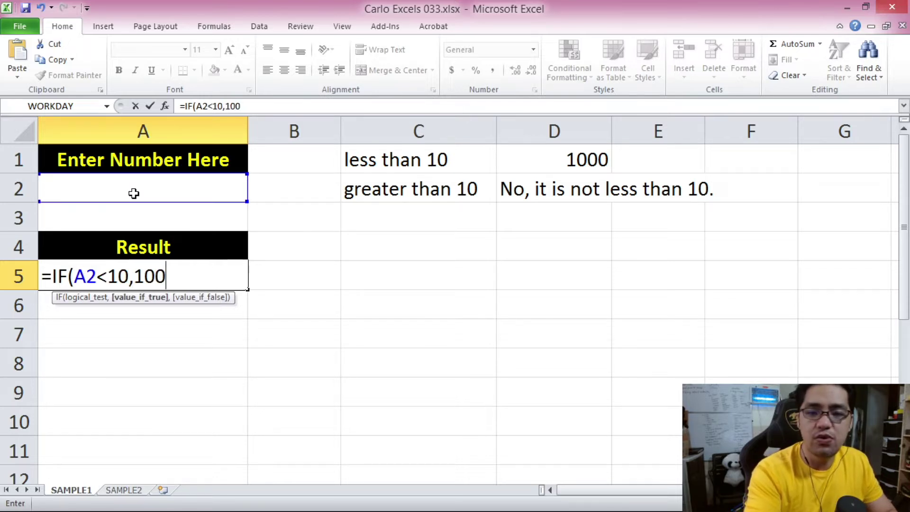
{"action": "type", "text": "0,"}
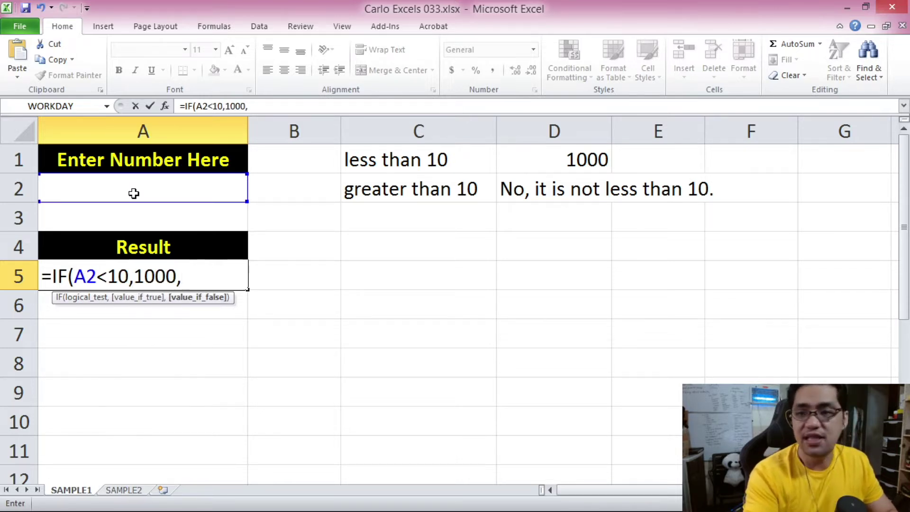
{"action": "type", "text": "\"No"}
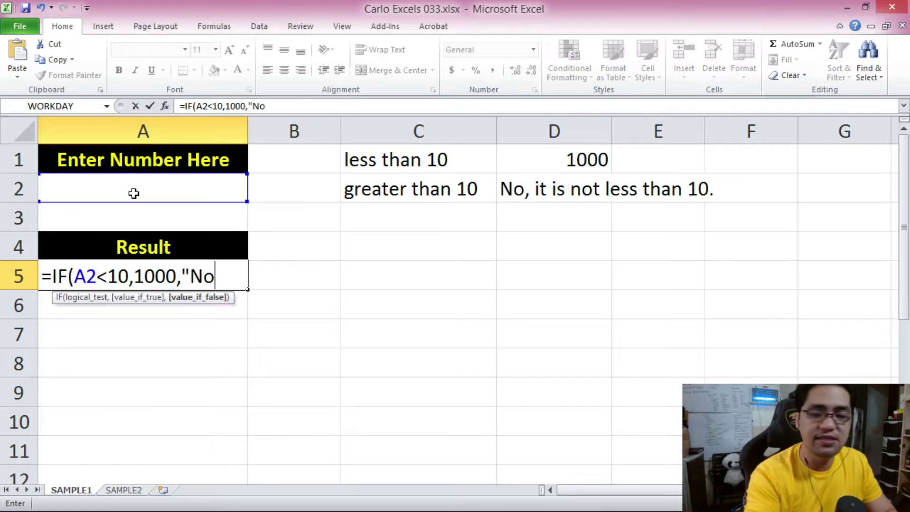
{"action": "type", "text": " it is"}
{"action": "key", "text": "BackSpace"}
{"action": "key", "text": "BackSpace"}
{"action": "key", "text": "BackSpace"}
{"action": "key", "text": "BackSpace"}
{"action": "key", "text": "BackSpace"}
{"action": "key", "text": "BackSpace"}
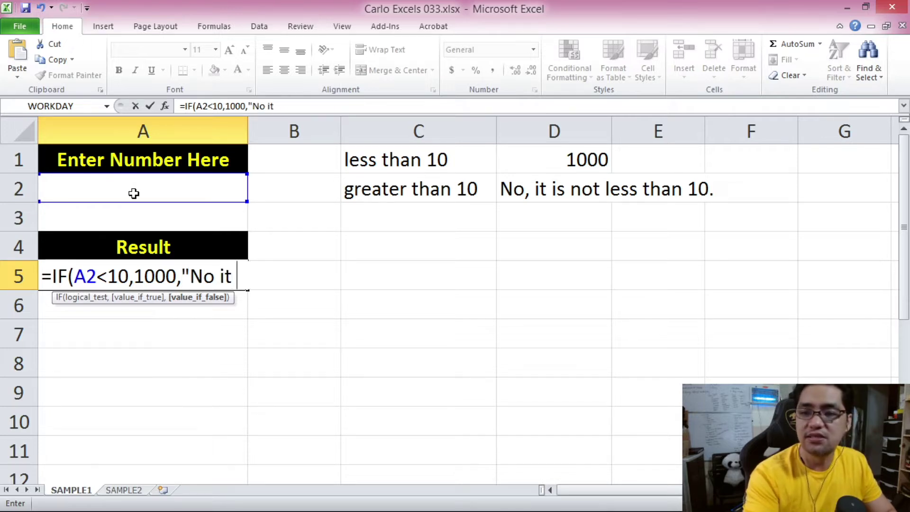
{"action": "type", "text": ", it i"}
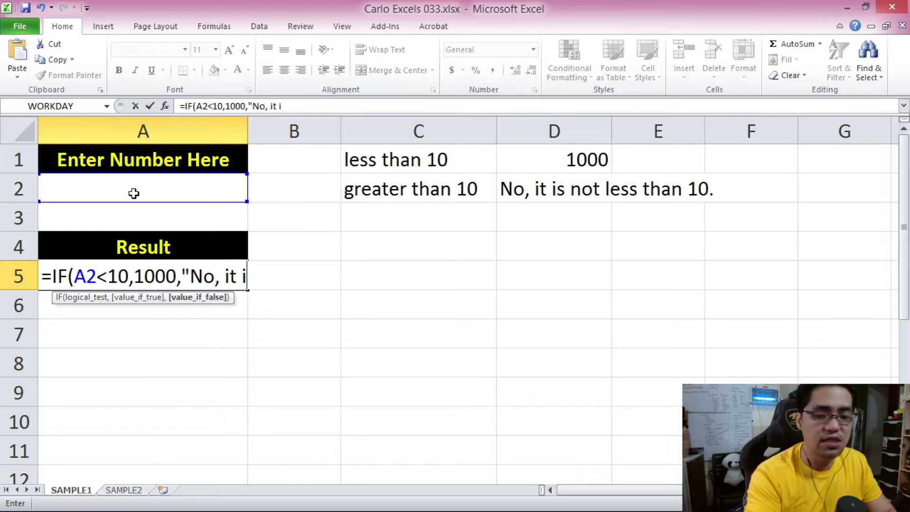
{"action": "type", "text": "s not less than 10"}
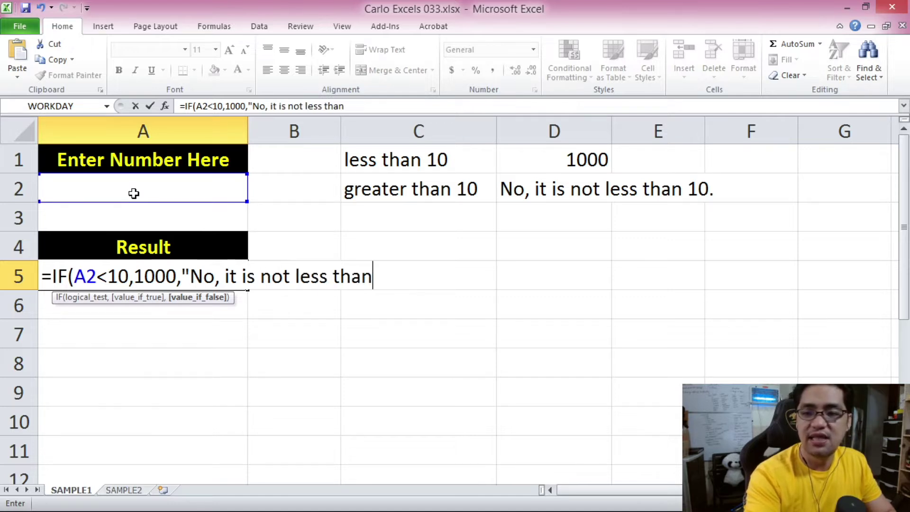
{"action": "type", "text": ".\")"}
{"action": "key", "text": "ctrl+Return"}
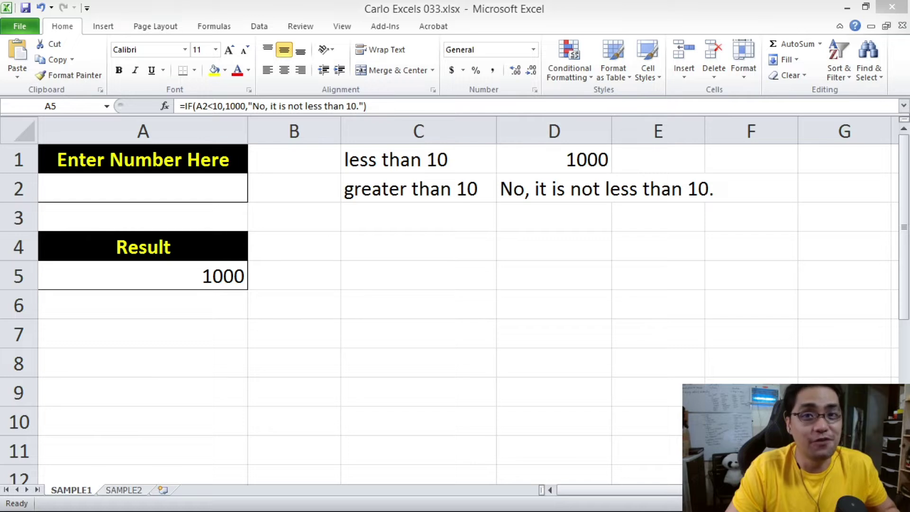
Change A5's IF condition from A2<10 to TRUE() so it always returns 1000.
{"action": "left_click", "coordinate": [143, 435]}
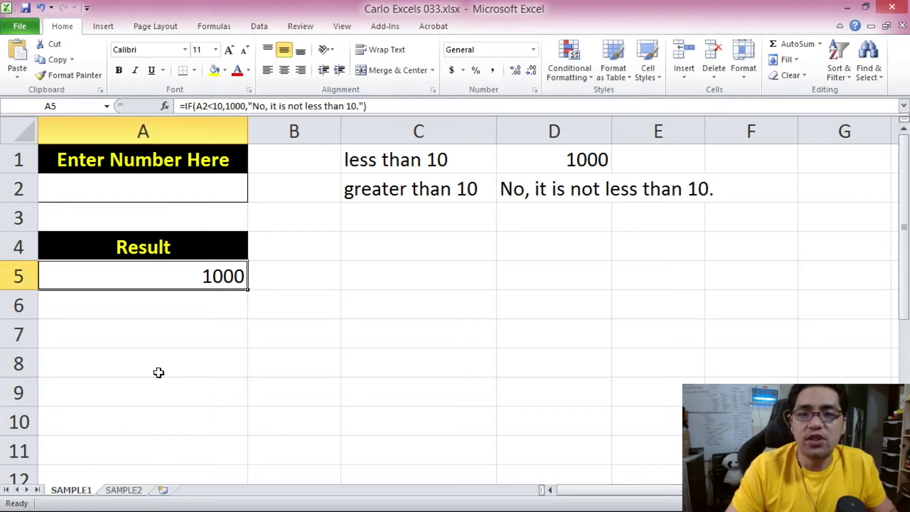
{"action": "left_click", "coordinate": [199, 106]}
{"action": "left_click_drag", "start_coordinate": [196, 106], "coordinate": [223, 106]}
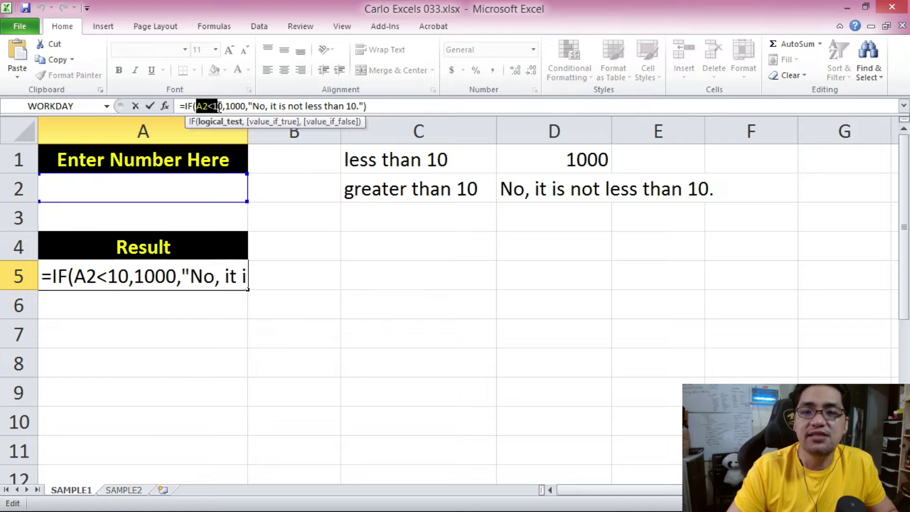
{"action": "key", "text": "BackSpace"}
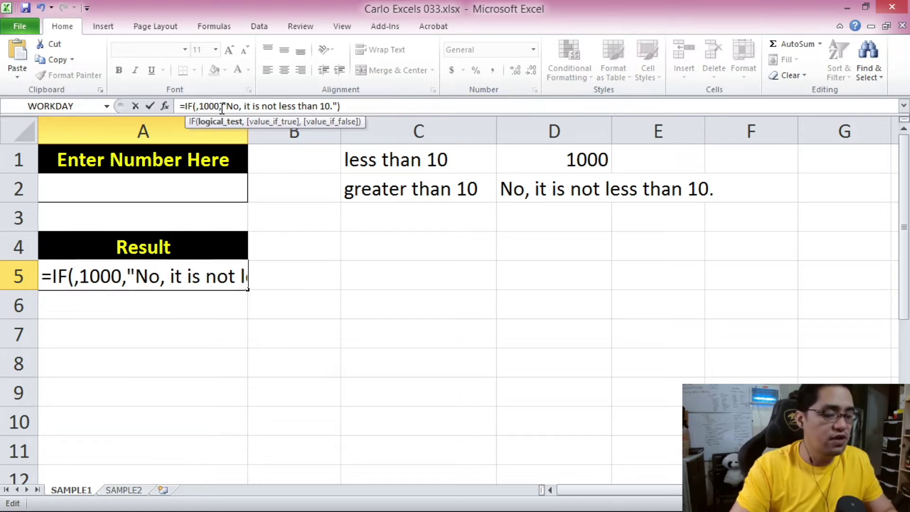
{"action": "type", "text": "TRUE"}
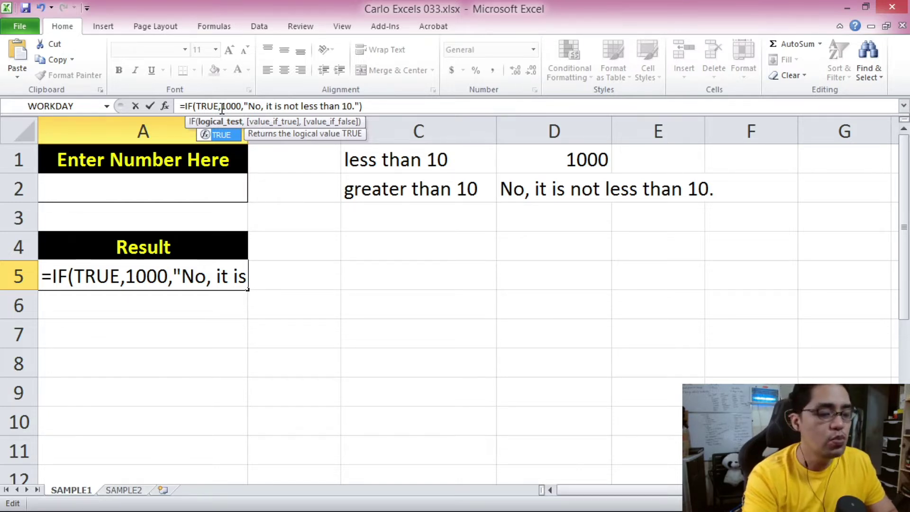
{"action": "type", "text": "()"}
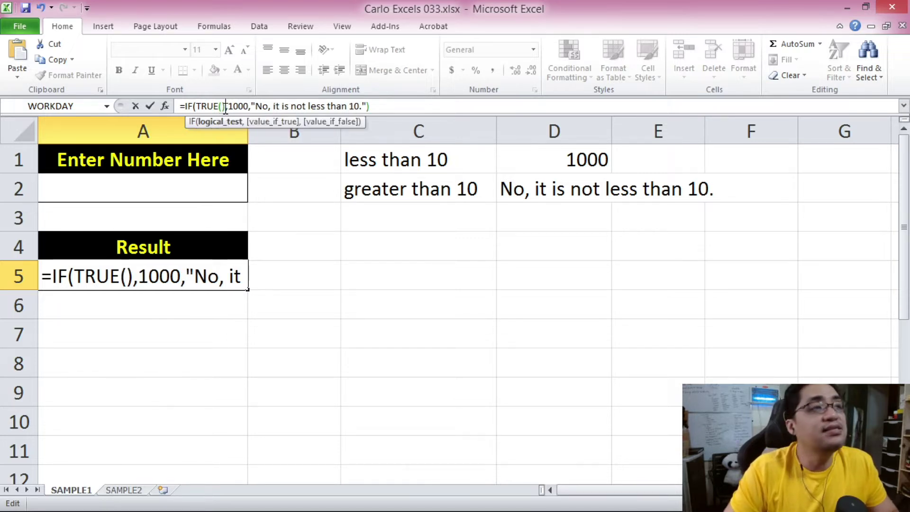
{"action": "double_click", "coordinate": [135, 276]}
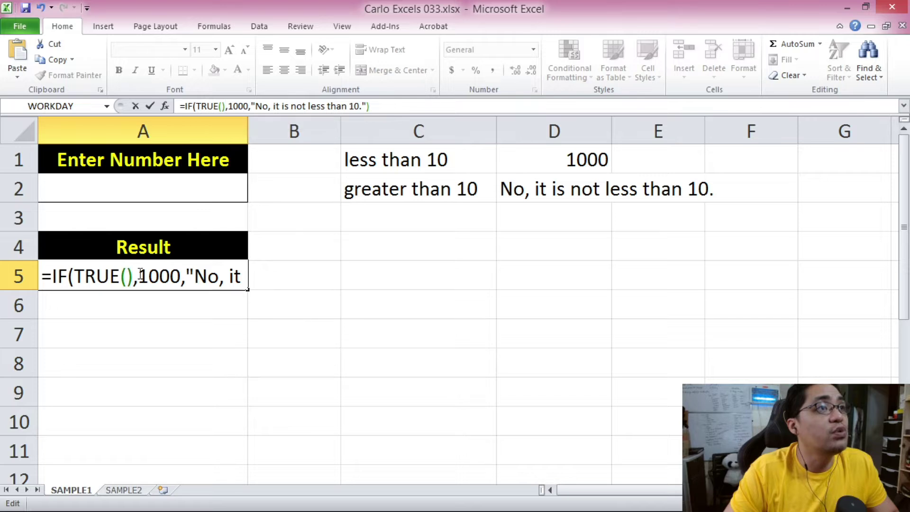
{"action": "left_click", "coordinate": [135, 276]}
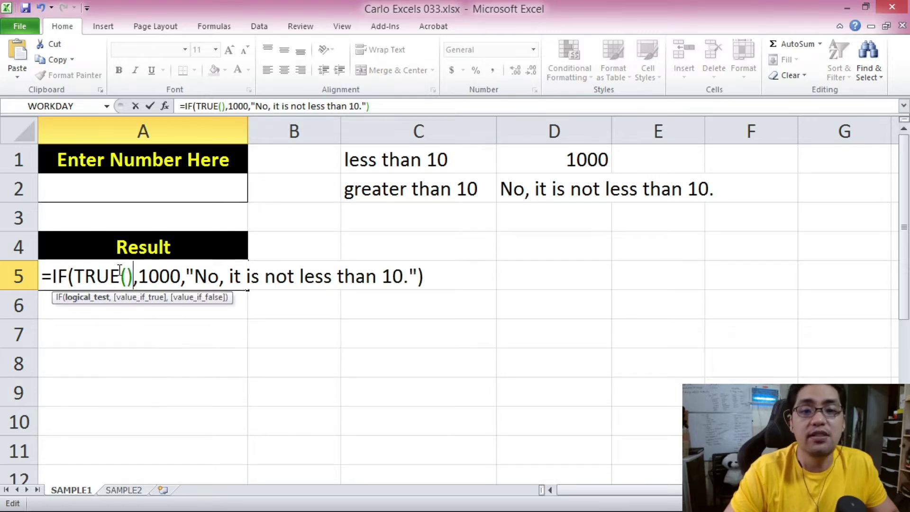
{"action": "left_click", "coordinate": [234, 276]}
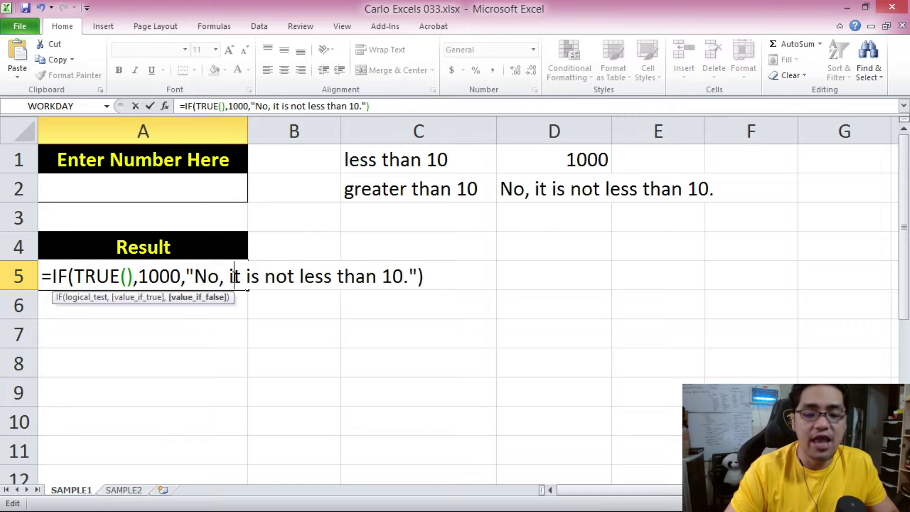
{"action": "key", "text": "Return"}
{"action": "left_click", "coordinate": [233, 276]}
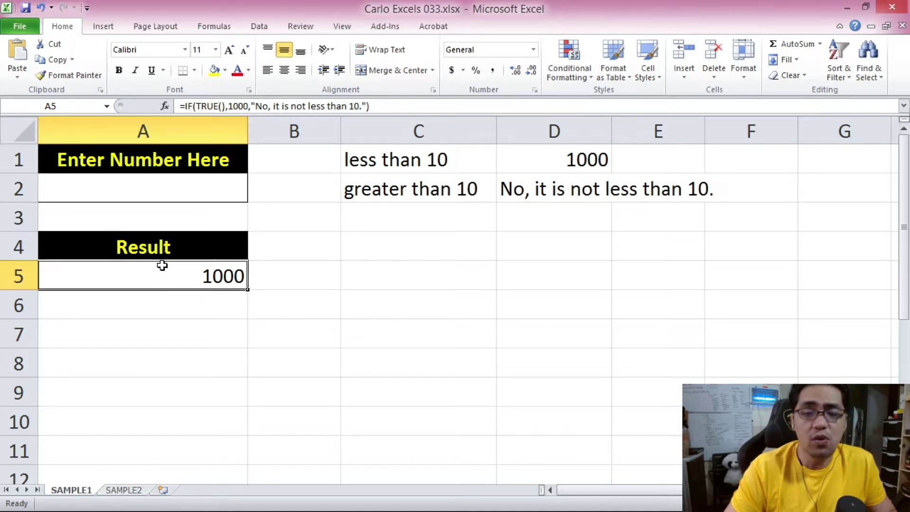
Replace A5's TRUE() condition with FALSE() so it shows the text message.
{"action": "left_click_drag", "start_coordinate": [196, 106], "coordinate": [228, 107]}
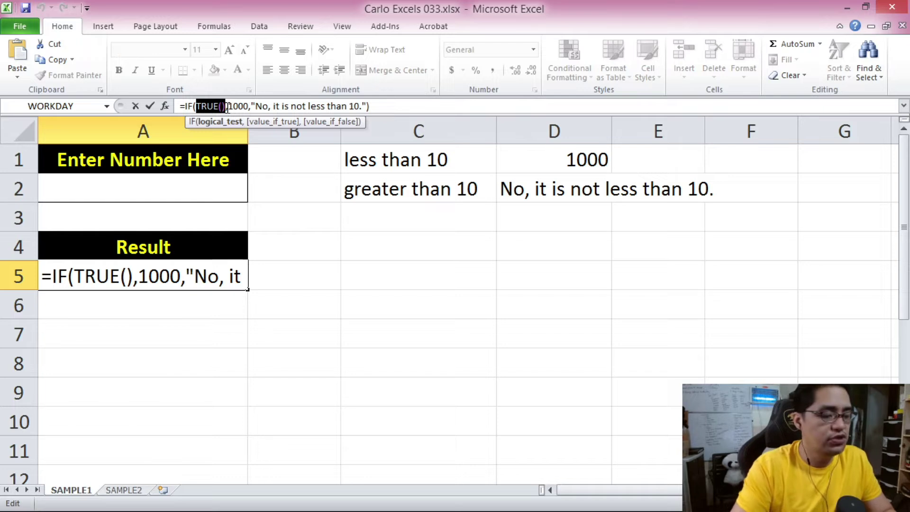
{"action": "key", "text": "BackSpace"}
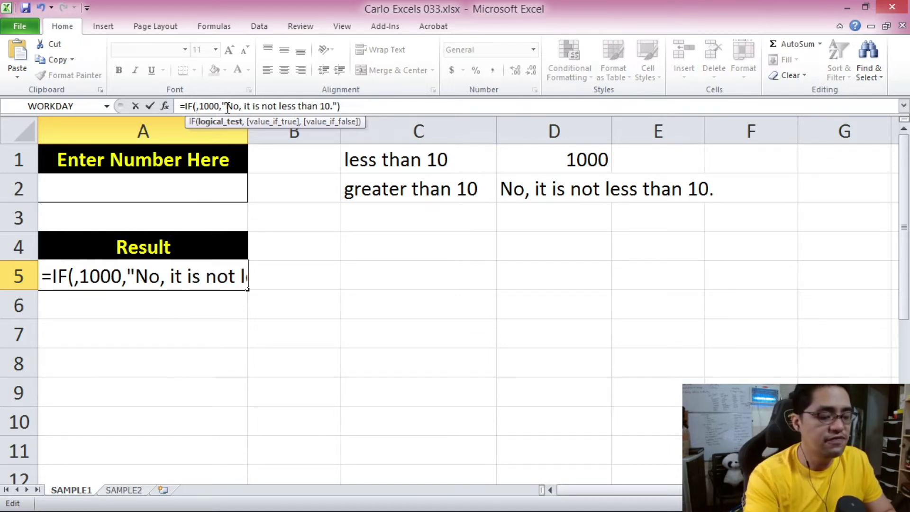
{"action": "type", "text": "FALSE"}
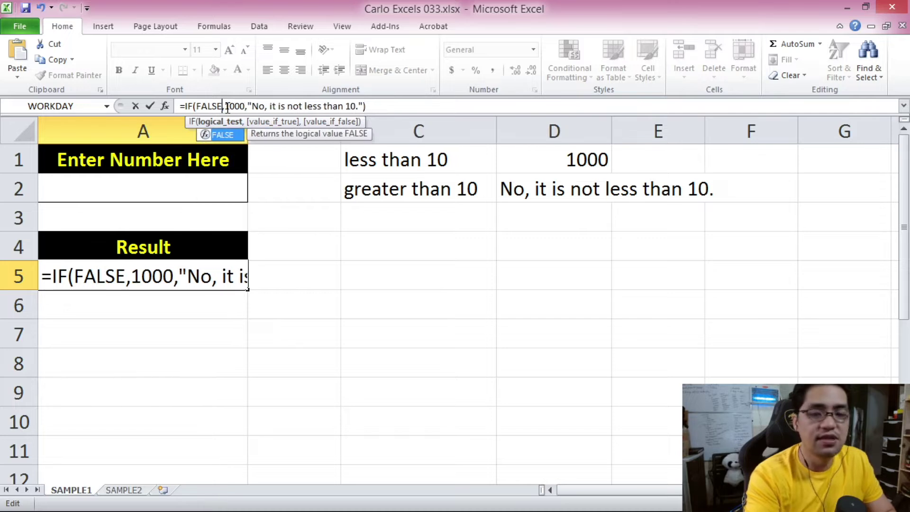
{"action": "key", "text": "Tab"}
{"action": "type", "text": ")"}
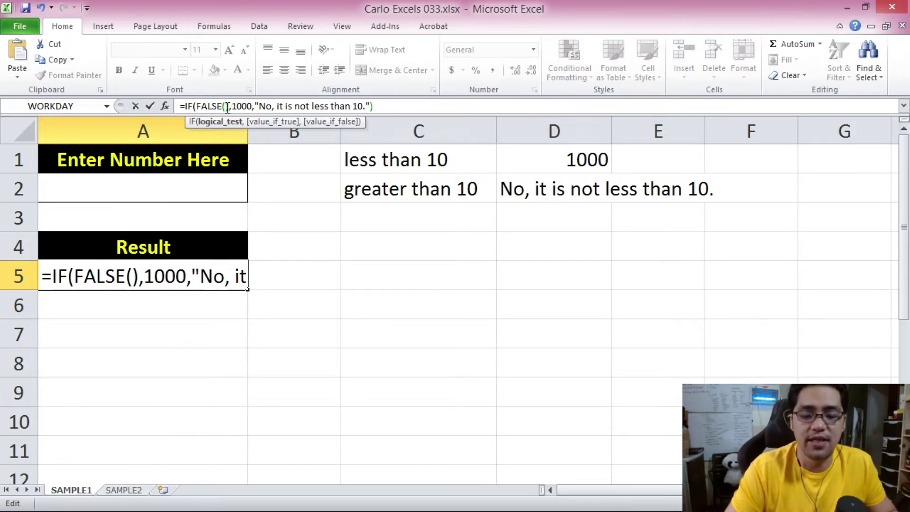
{"action": "key", "text": "Return"}
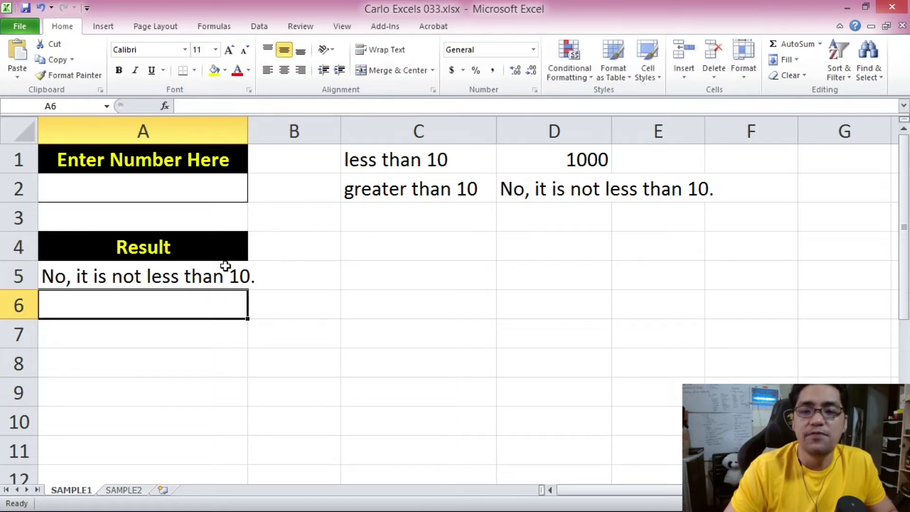
Review A5's FALSE() formula parts in the formula bar, then exit without changes.
{"action": "left_click", "coordinate": [219, 277]}
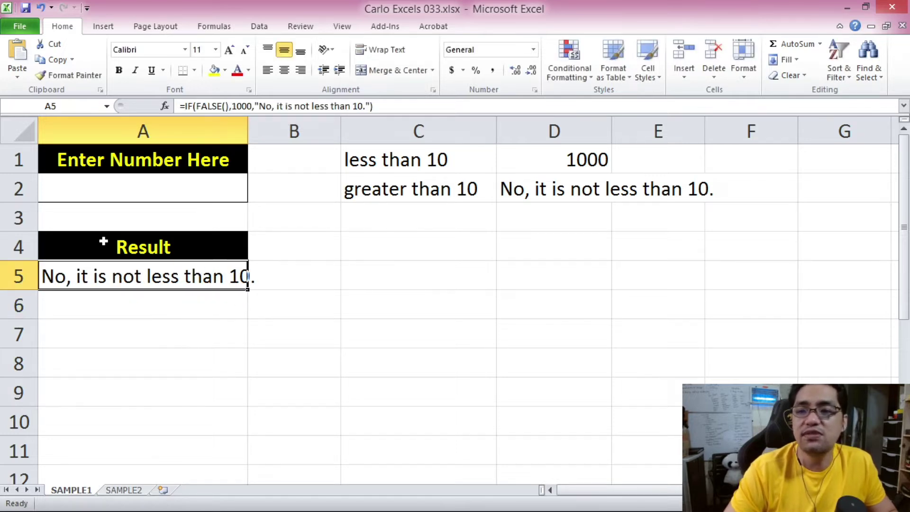
{"action": "left_click", "coordinate": [204, 301]}
{"action": "left_click", "coordinate": [199, 280]}
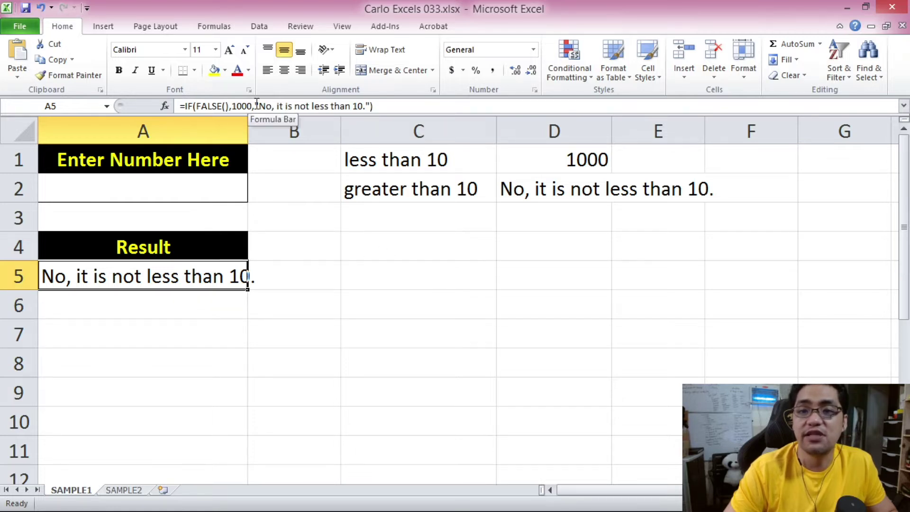
{"action": "left_click_drag", "start_coordinate": [254, 105], "coordinate": [180, 105]}
{"action": "left_click_drag", "start_coordinate": [256, 106], "coordinate": [374, 106]}
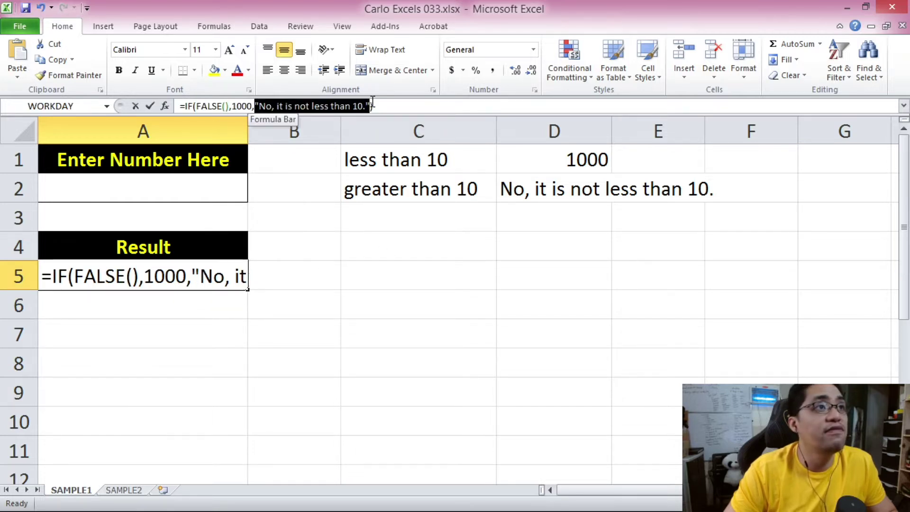
{"action": "left_click", "coordinate": [398, 313]}
{"action": "key", "text": "Escape"}
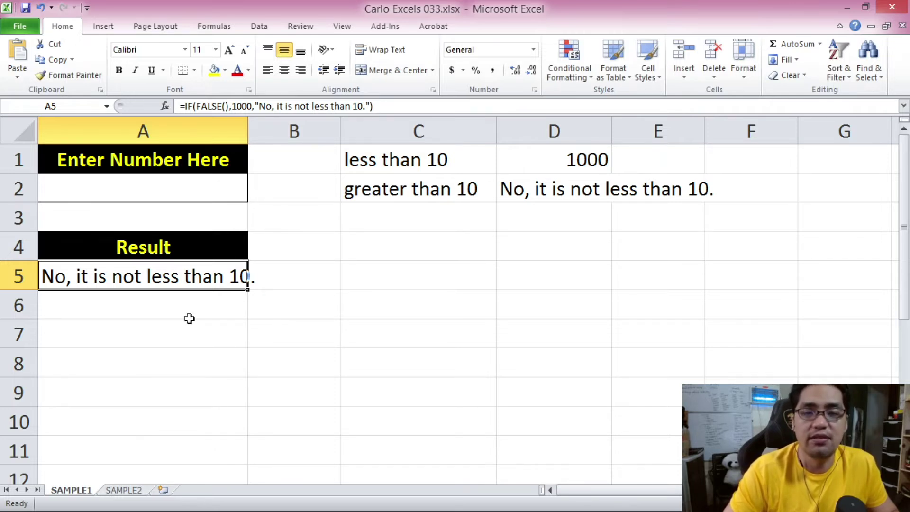
Switch A5's test from FALSE() to TRUE so the cell returns 1000.
{"action": "left_click_drag", "start_coordinate": [197, 105], "coordinate": [231, 106]}
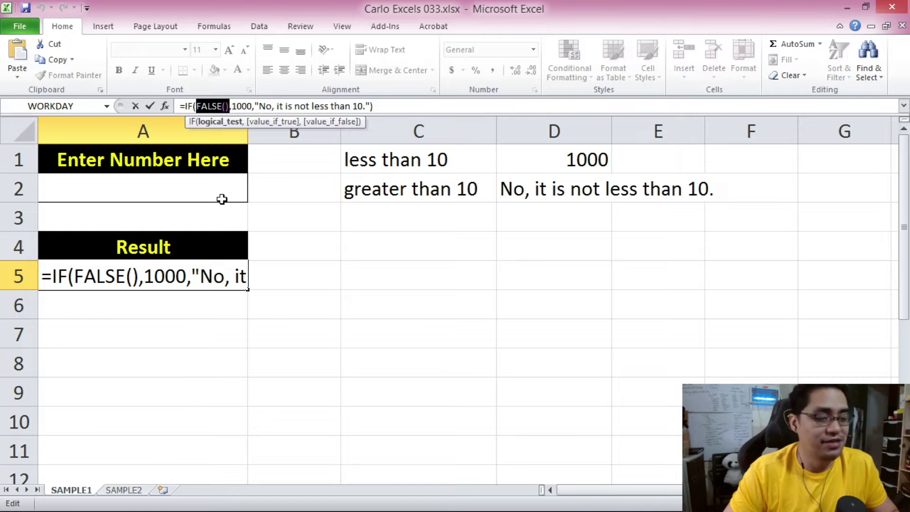
{"action": "key", "text": "BackSpace"}
{"action": "type", "text": "TRUE"}
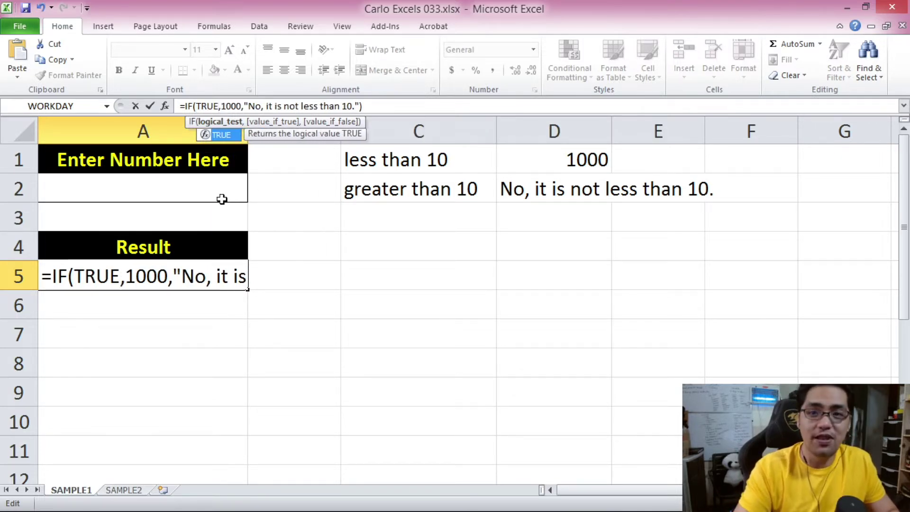
{"action": "key", "text": "Return"}
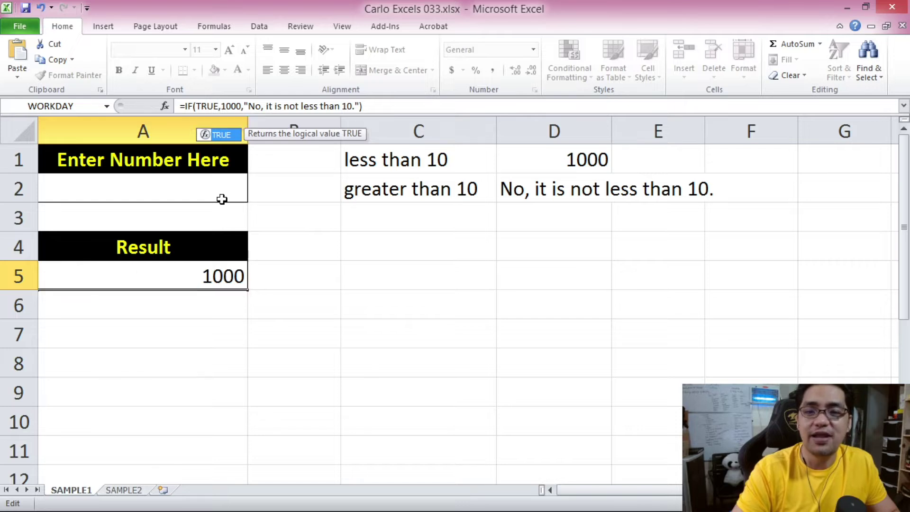
{"action": "left_click", "coordinate": [207, 270]}
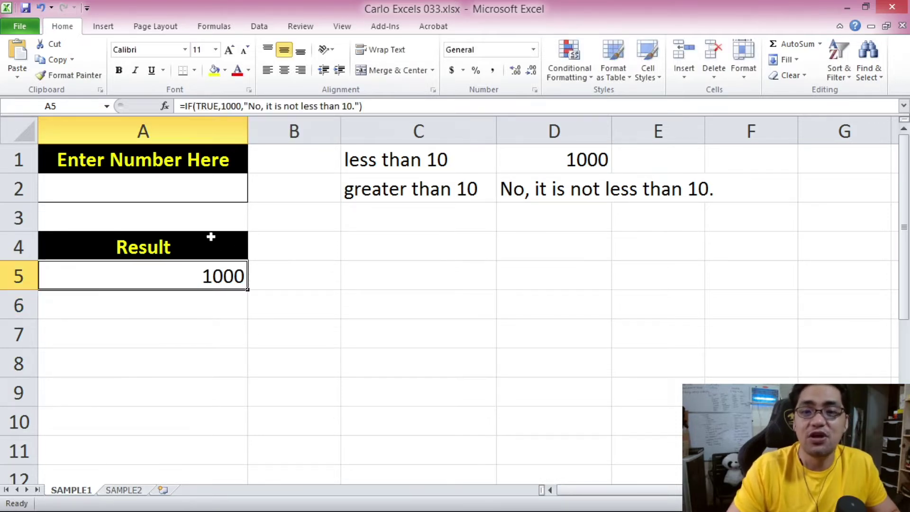
Set A5's test back to FALSE and add the () after it.
{"action": "left_click", "coordinate": [198, 106]}
{"action": "left_click_drag", "start_coordinate": [199, 105], "coordinate": [220, 105]}
{"action": "type", "text": "FALSE"}
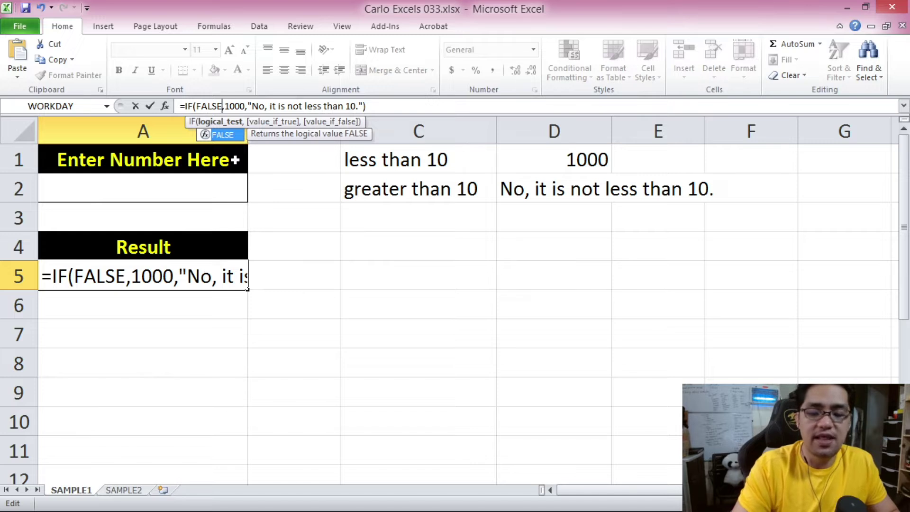
{"action": "key", "text": "Return"}
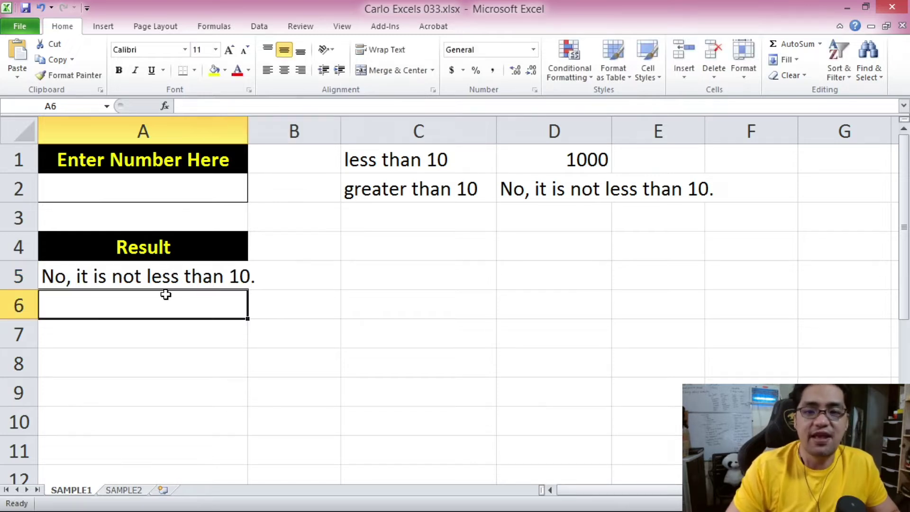
{"action": "left_click", "coordinate": [162, 284]}
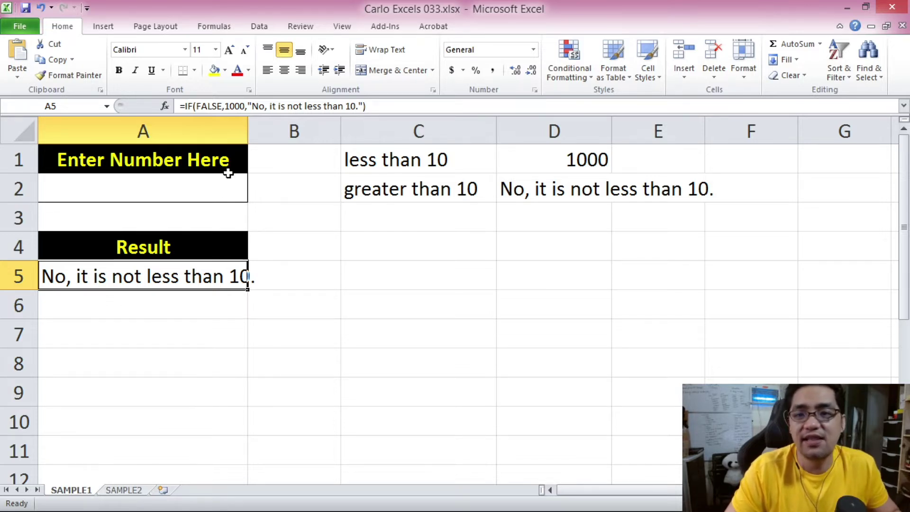
{"action": "left_click_drag", "start_coordinate": [221, 105], "coordinate": [205, 96]}
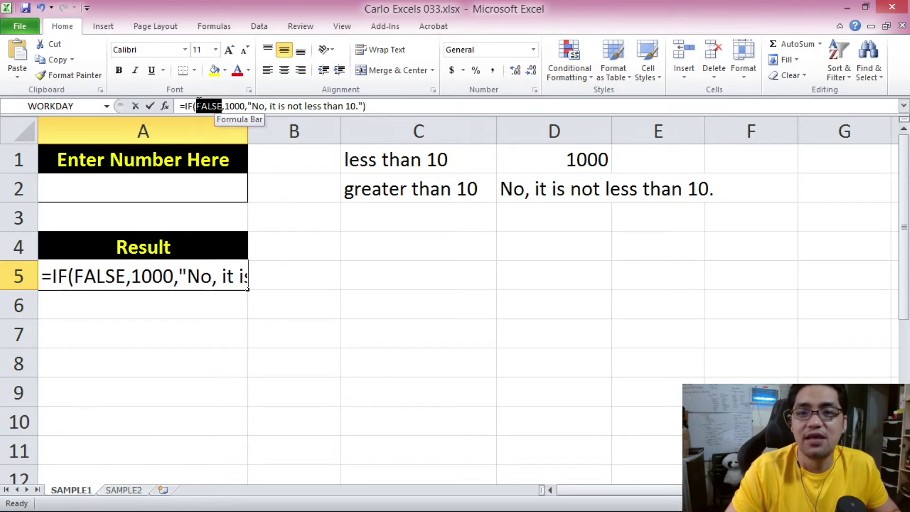
{"action": "left_click", "coordinate": [222, 105]}
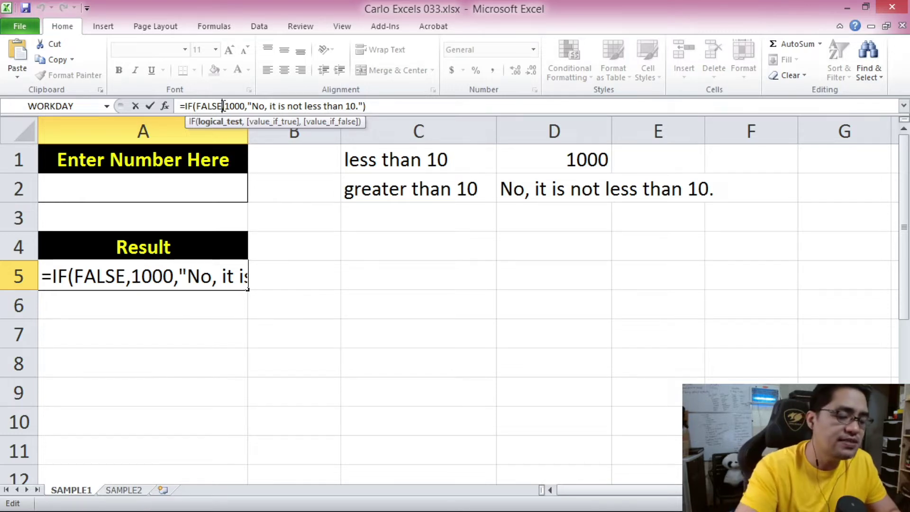
{"action": "type", "text": "()"}
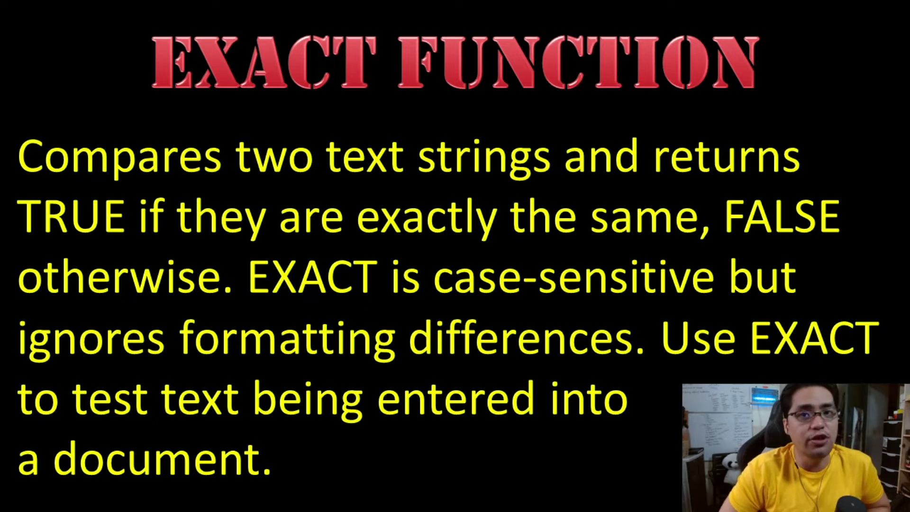
Advance to the slide covering EXACT's function name and arguments.
{"action": "key", "text": "Right"}
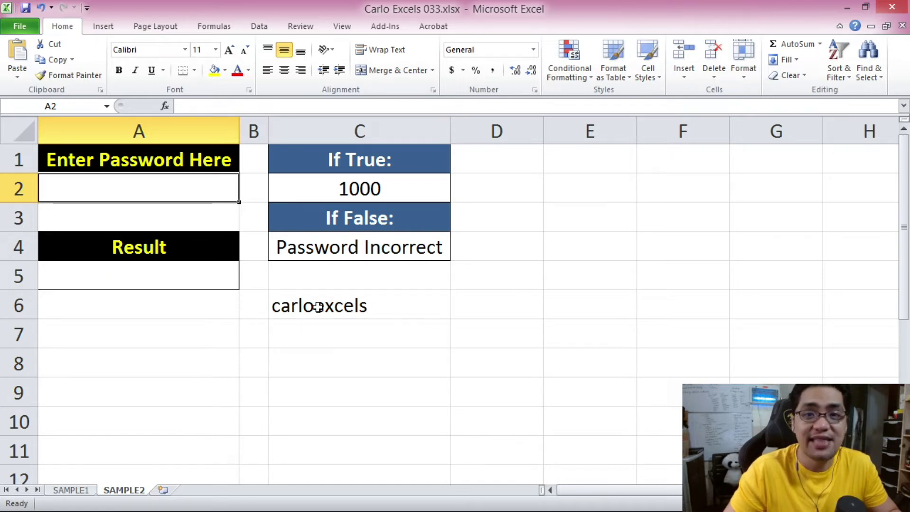
Point out the password cell A2 and the Result cell A5 on SAMPLE2.
{"action": "left_click", "coordinate": [169, 281]}
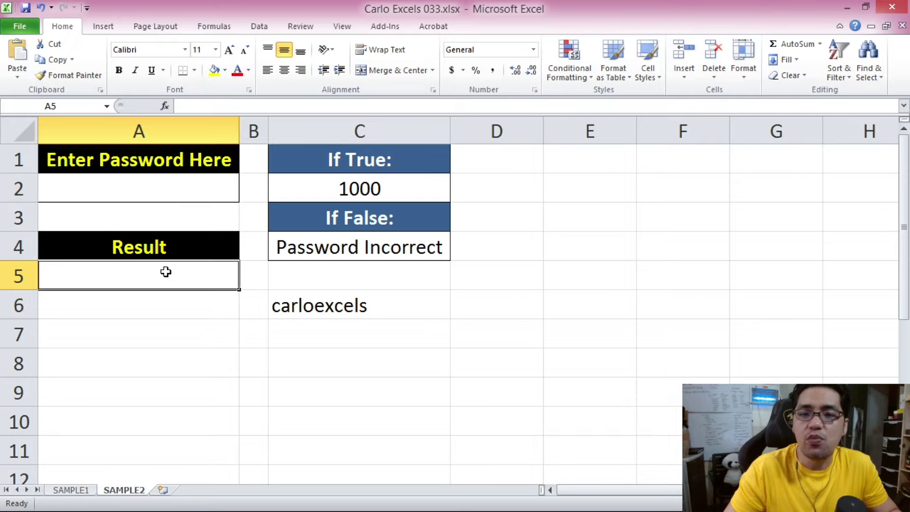
{"action": "left_click", "coordinate": [190, 196]}
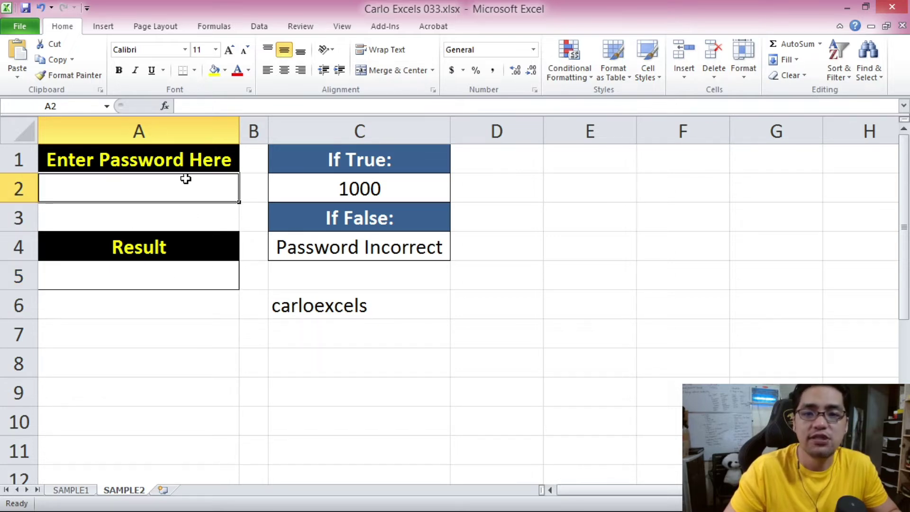
{"action": "left_click", "coordinate": [124, 279]}
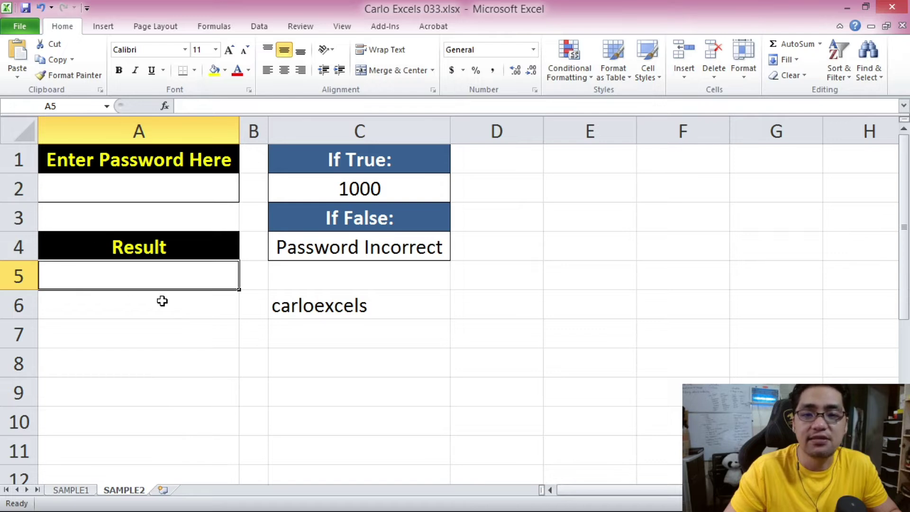
{"action": "left_click", "coordinate": [179, 188]}
{"action": "left_click", "coordinate": [179, 273]}
{"action": "type", "text": "=IF("}
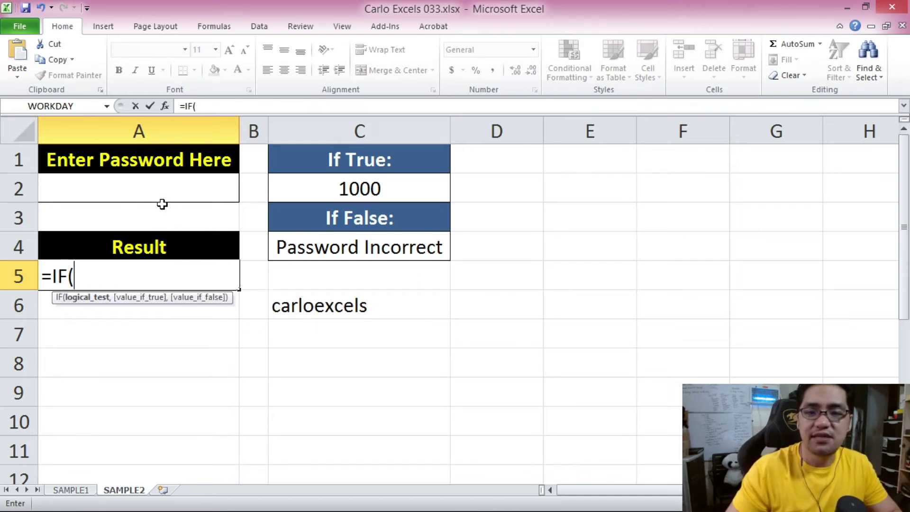
{"action": "left_click", "coordinate": [148, 185]}
{"action": "type", "text": "=\"carloex"}
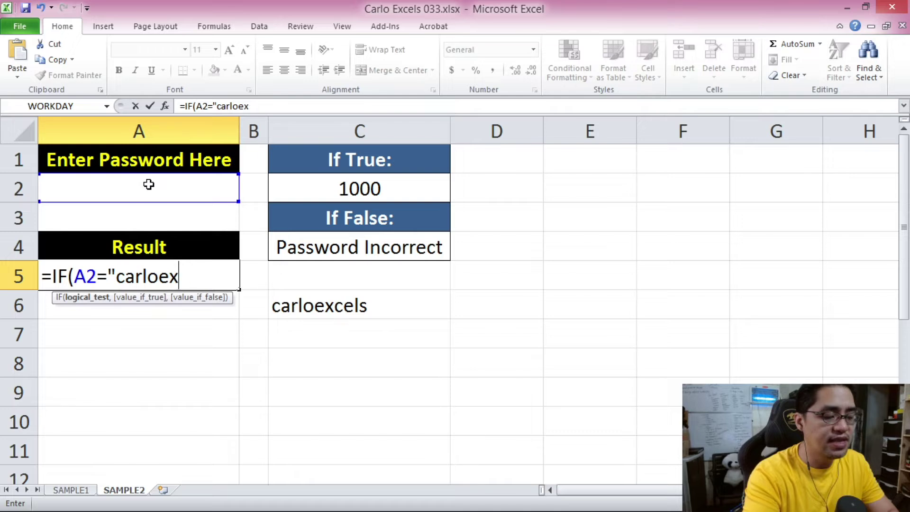
{"action": "type", "text": "cels\","}
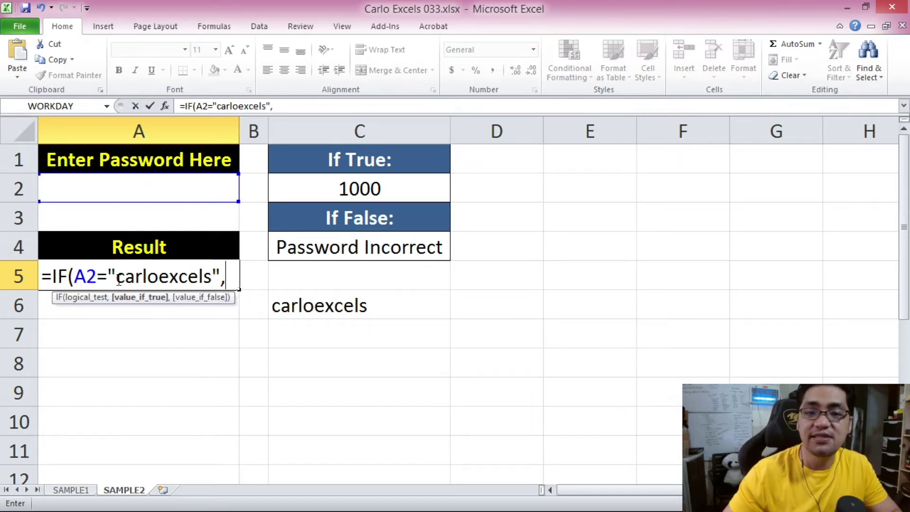
{"action": "left_click", "coordinate": [370, 189]}
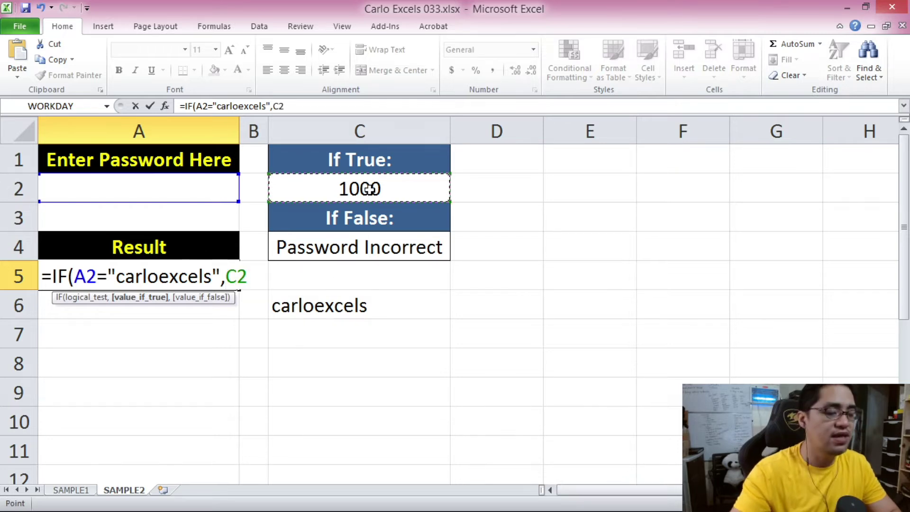
{"action": "type", "text": ","}
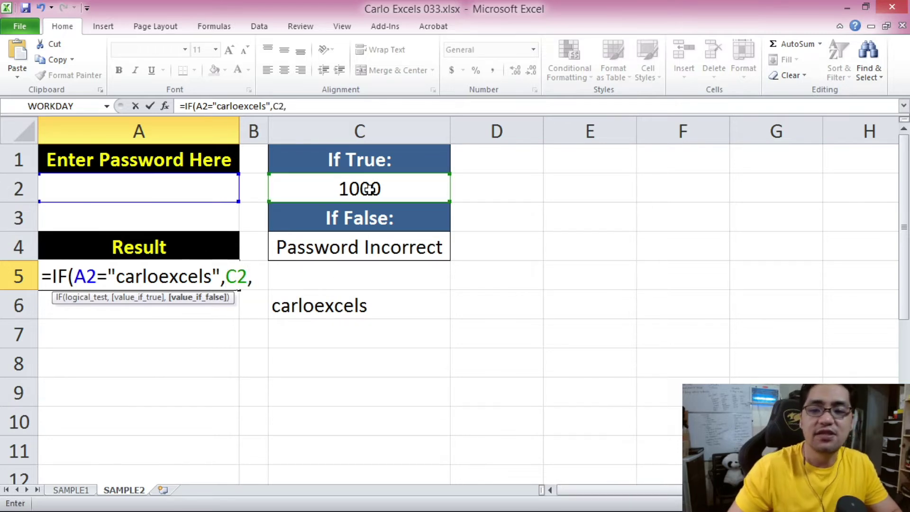
{"action": "left_click", "coordinate": [365, 241]}
{"action": "type", "text": ")"}
{"action": "key", "text": "Return"}
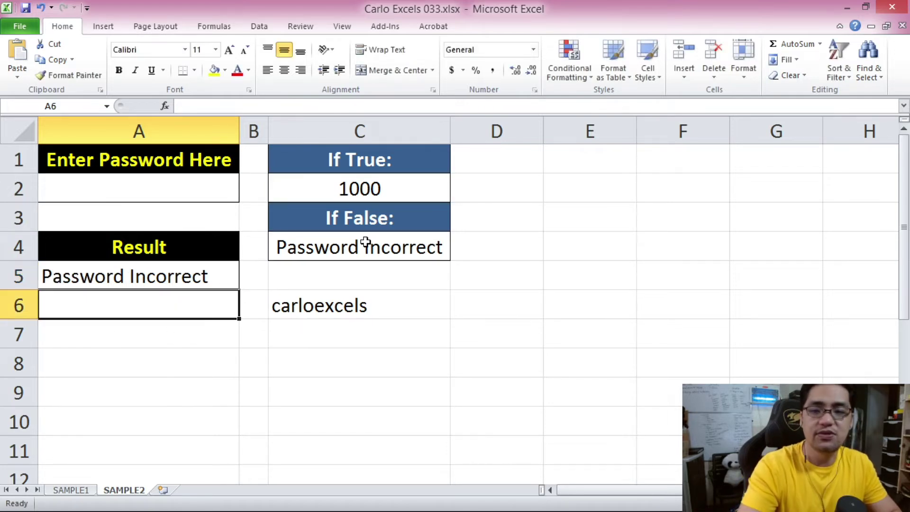
{"action": "left_click", "coordinate": [116, 191]}
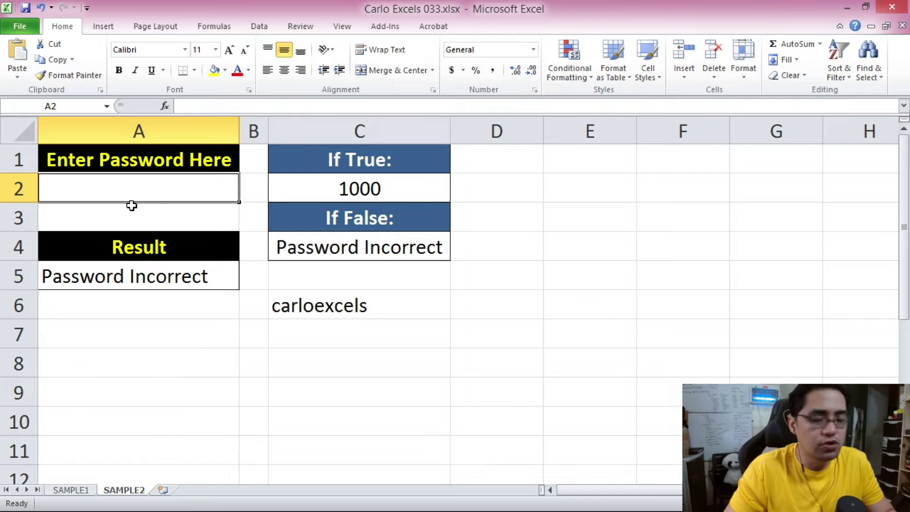
{"action": "type", "text": "dadasdad"}
{"action": "key", "text": "Return"}
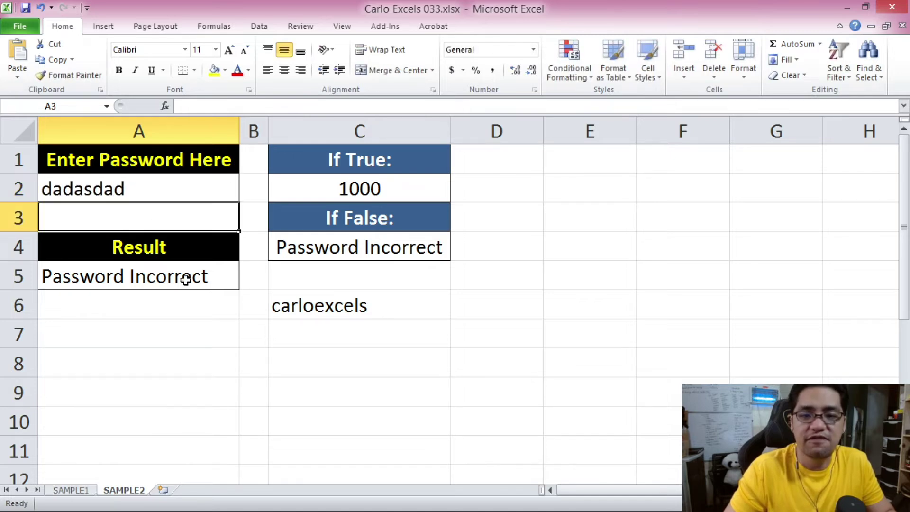
{"action": "left_click", "coordinate": [126, 188]}
{"action": "type", "text": "asd"}
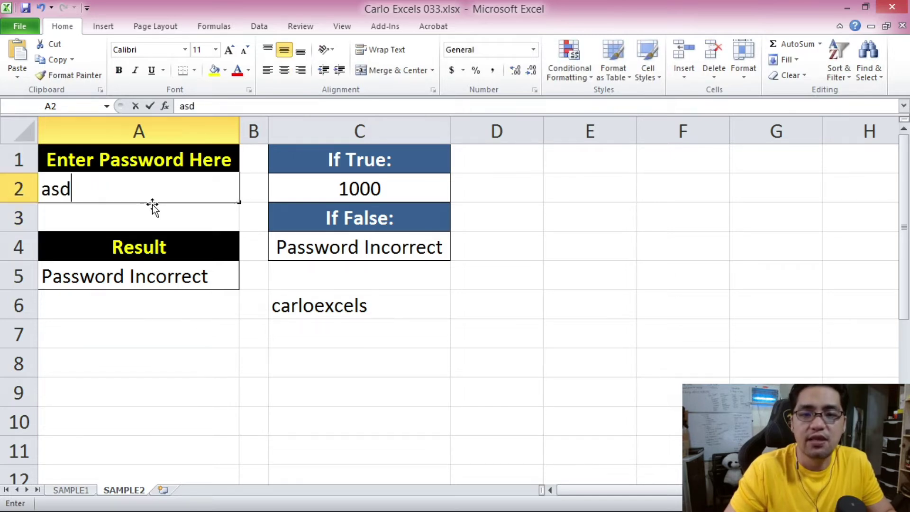
{"action": "type", "text": "asdasa"}
{"action": "key", "text": "Return"}
{"action": "left_click", "coordinate": [152, 199]}
{"action": "key", "text": "Delete"}
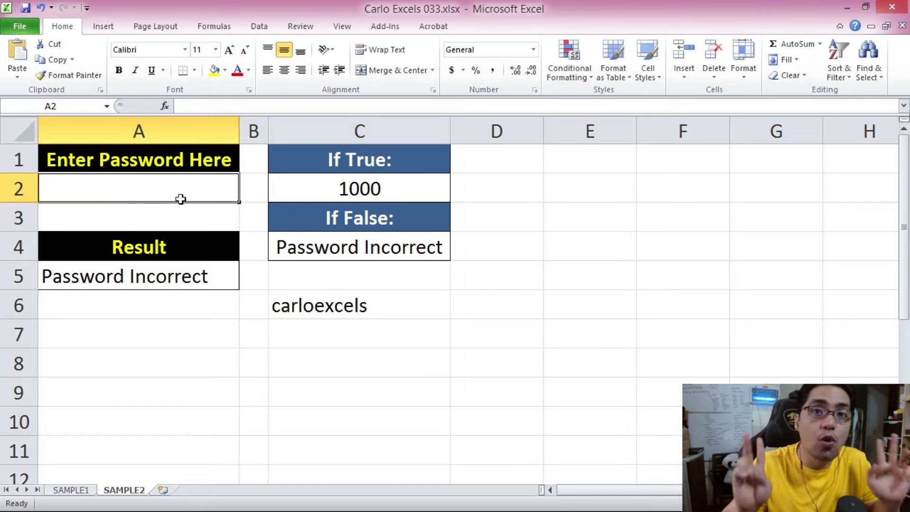
{"action": "type", "text": "carloexcels"}
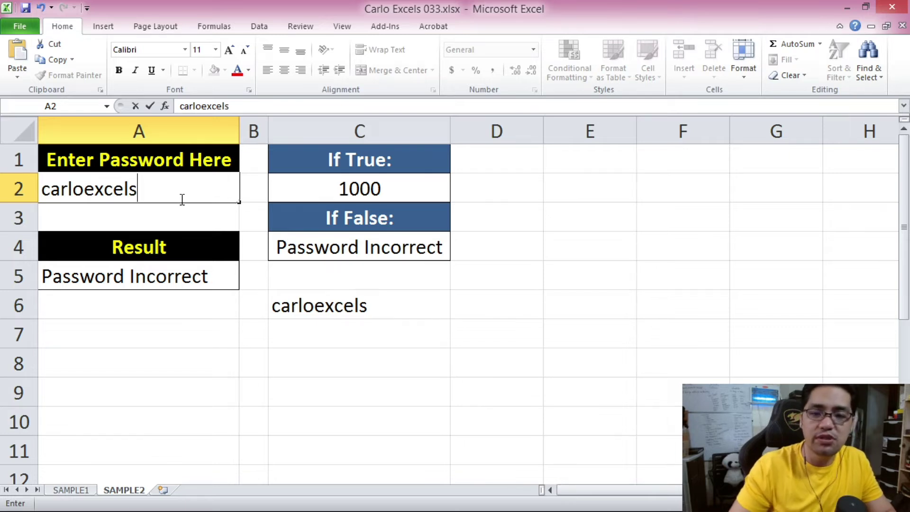
{"action": "key", "text": "Return"}
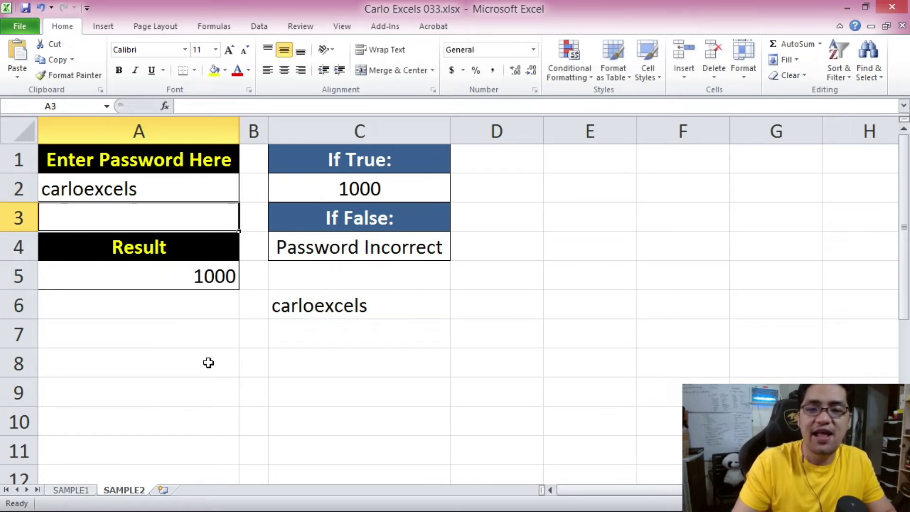
Review A5's existing password-check formula.
{"action": "key", "text": "Up"}
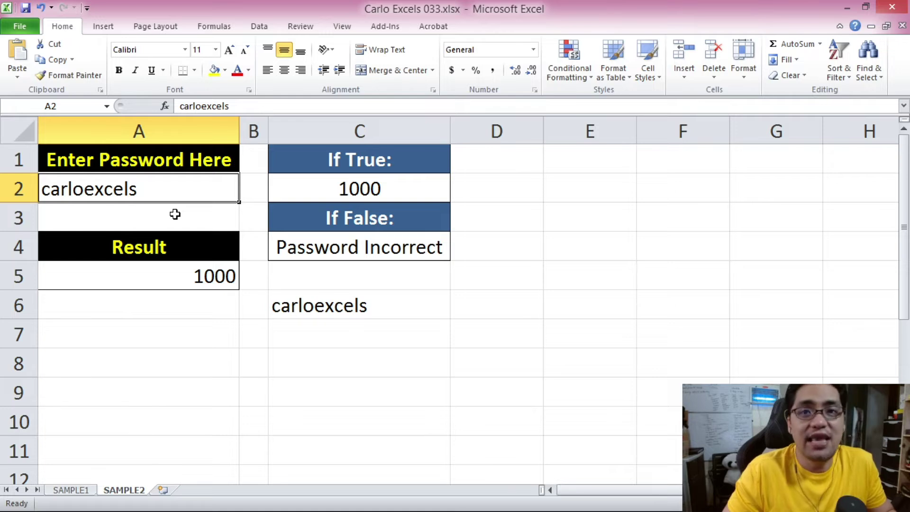
{"action": "left_click", "coordinate": [168, 211]}
{"action": "left_click", "coordinate": [152, 188]}
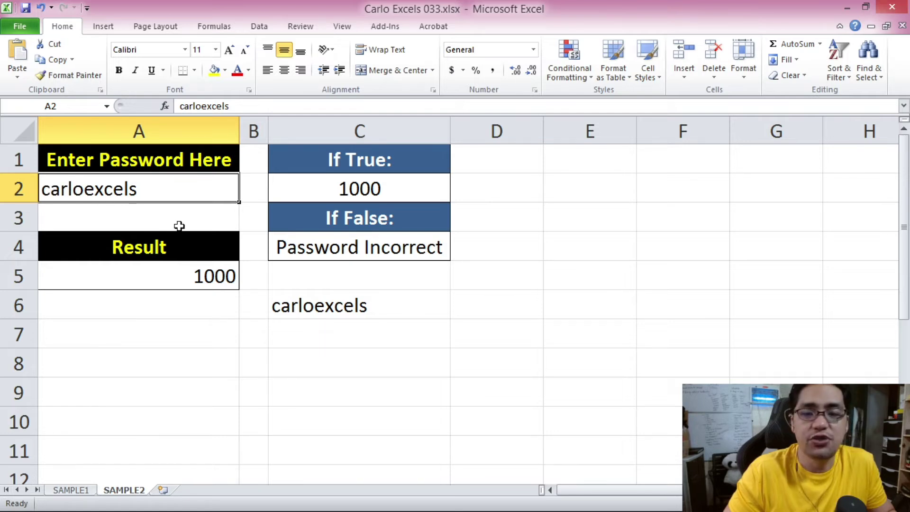
{"action": "left_click", "coordinate": [220, 277]}
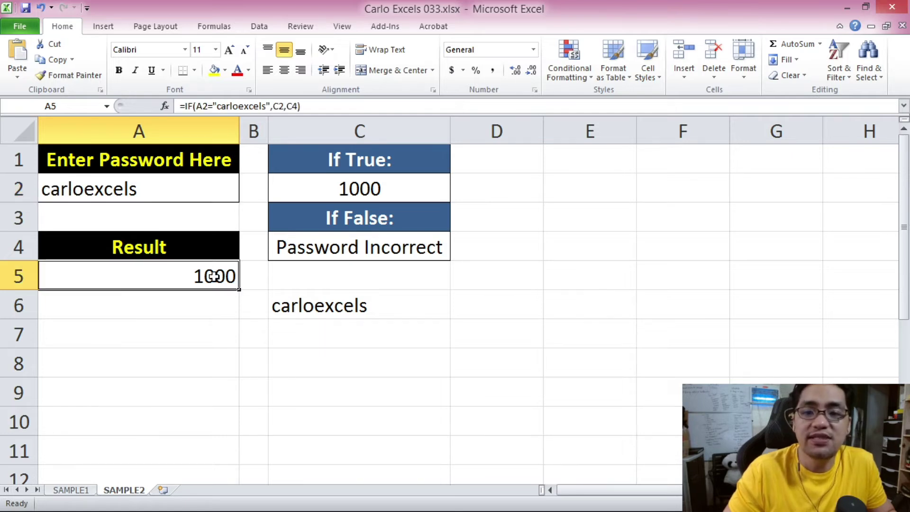
{"action": "left_click", "coordinate": [134, 198]}
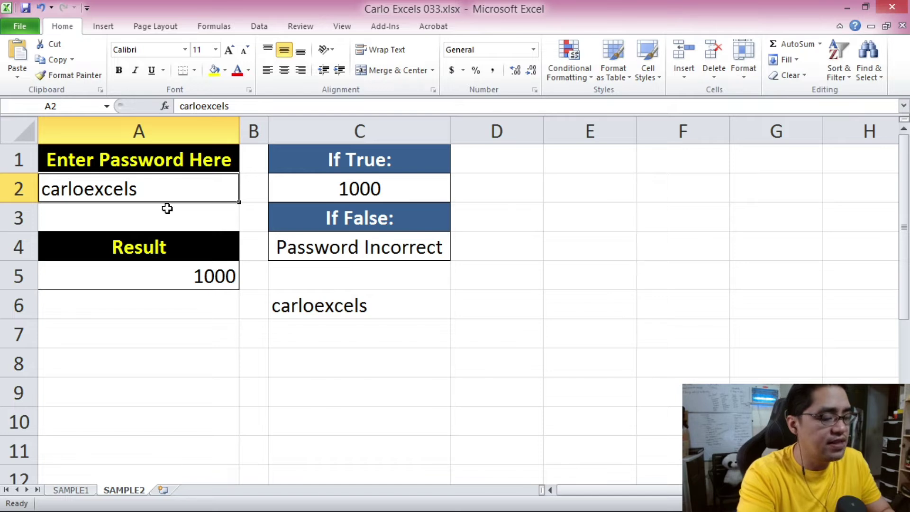
Try CARLOEXCELS and CarloExcels in A2 to test the check's case handling.
{"action": "type", "text": "CARLOEXCELS"}
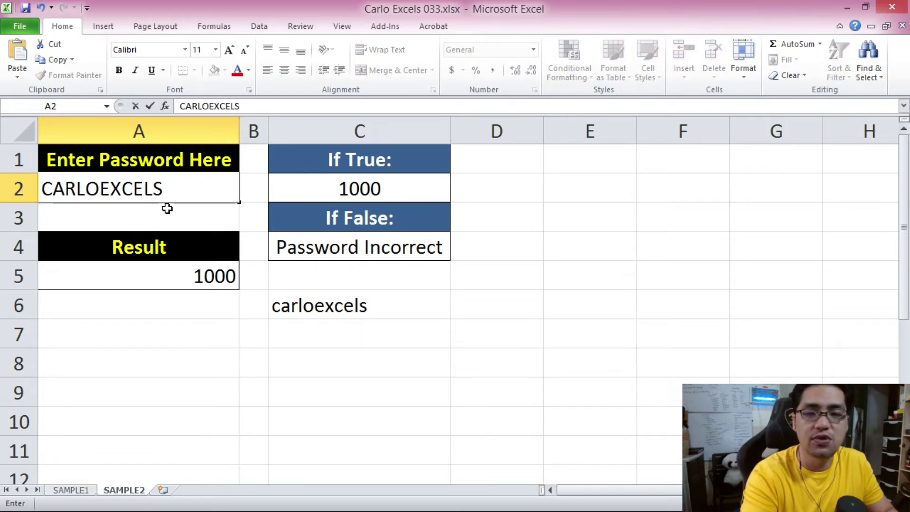
{"action": "key", "text": "Return"}
{"action": "left_click", "coordinate": [161, 192]}
{"action": "type", "text": "CarloE"}
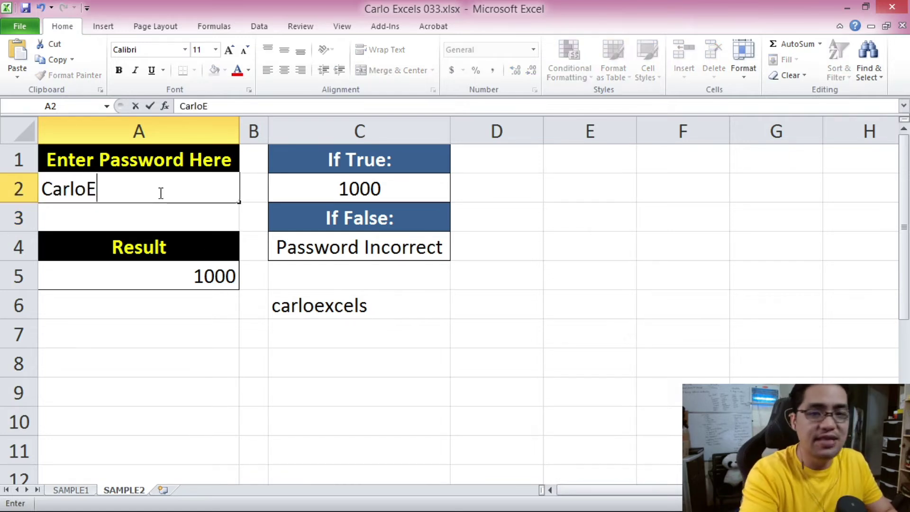
{"action": "type", "text": "xcels"}
{"action": "key", "text": "Return"}
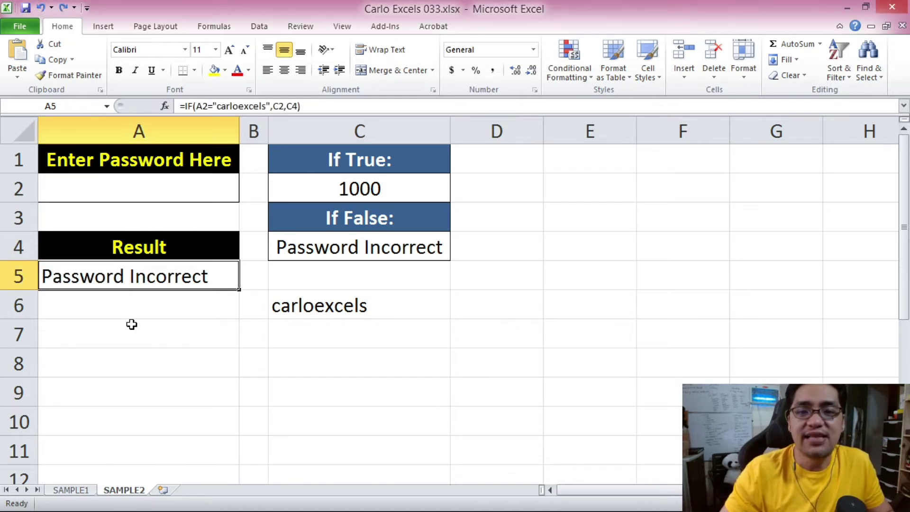
Clear A5 and start a new formula with =IF(EXACT(.
{"action": "key", "text": "Delete"}
{"action": "type", "text": "=IF("}
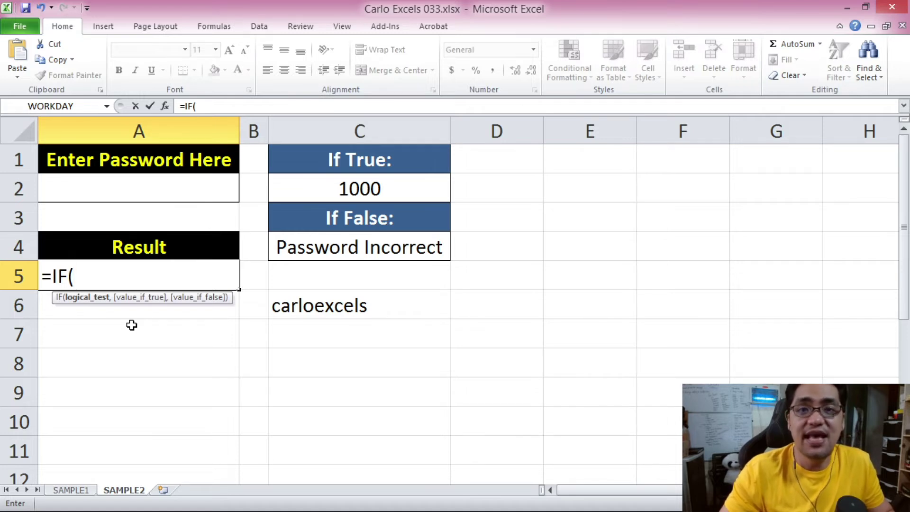
{"action": "type", "text": "EACT"}
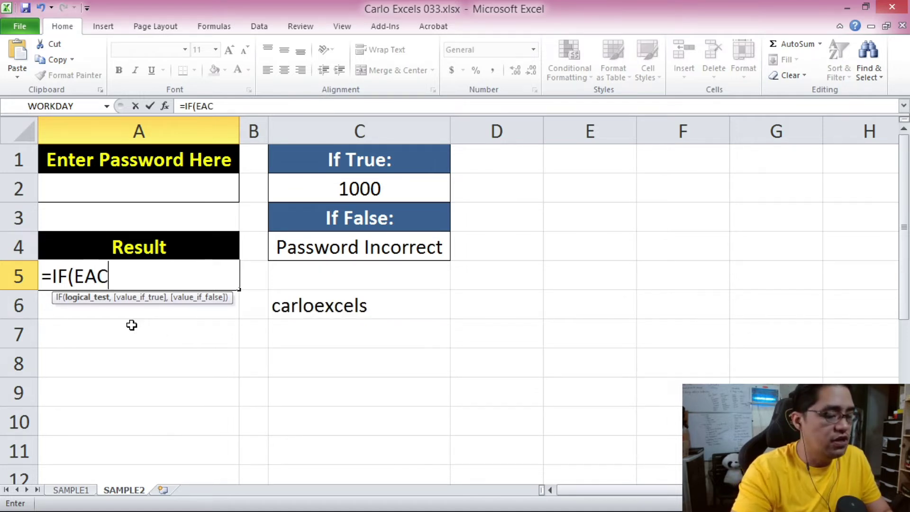
{"action": "key", "text": "BackSpace"}
{"action": "key", "text": "BackSpace"}
{"action": "key", "text": "BackSpace"}
{"action": "type", "text": "AC"}
{"action": "key", "text": "BackSpace"}
{"action": "type", "text": "A"}
{"action": "key", "text": "BackSpace"}
{"action": "type", "text": "X"}
{"action": "key", "text": "BackSpace"}
{"action": "key", "text": "BackSpace"}
{"action": "type", "text": "XACC"}
{"action": "key", "text": "BackSpace"}
{"action": "type", "text": "T("}
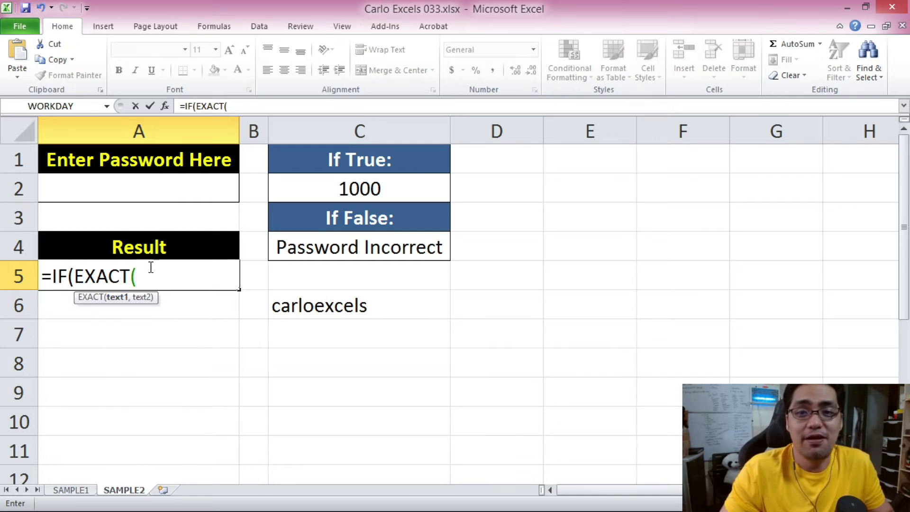
Give EXACT the arguments A2 and "carloexcels".
{"action": "left_click", "coordinate": [154, 190]}
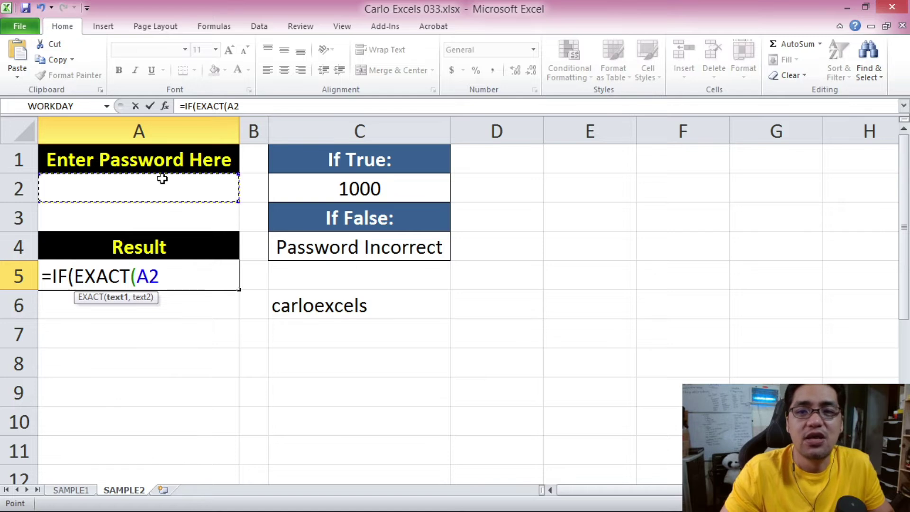
{"action": "left_click", "coordinate": [254, 103]}
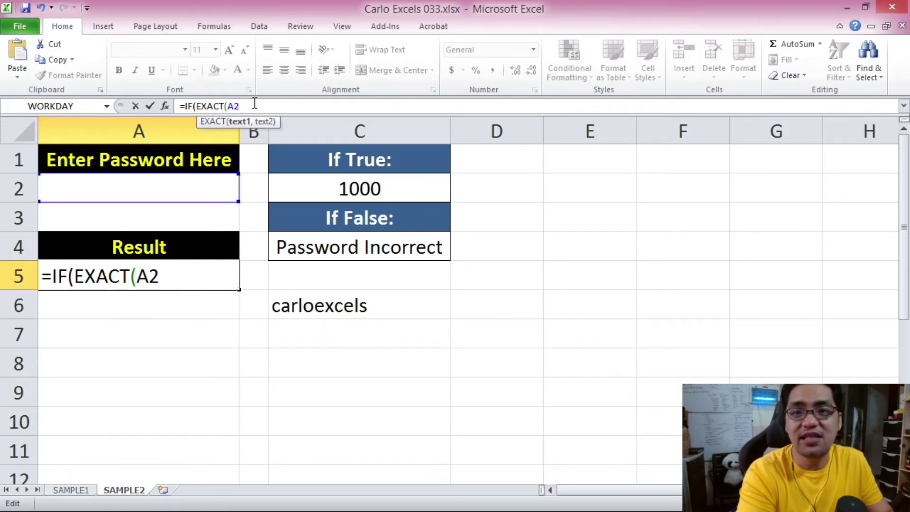
{"action": "type", "text": ","}
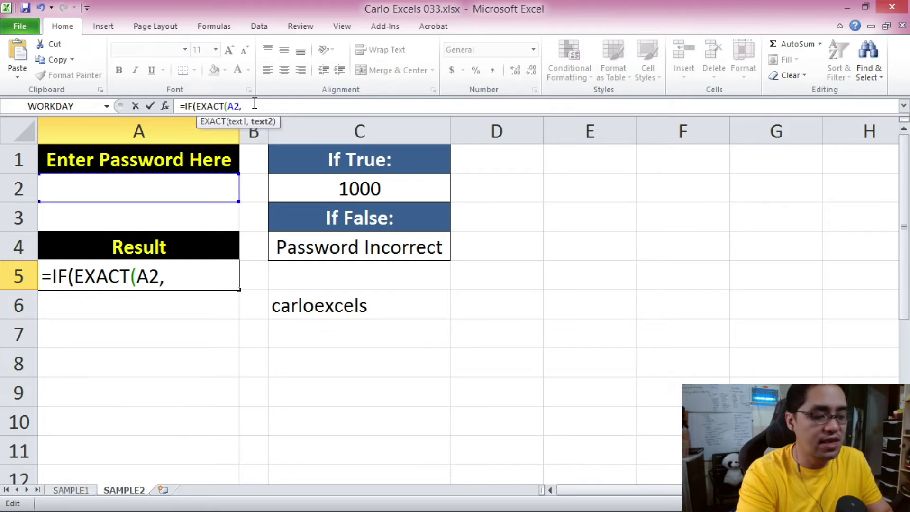
{"action": "type", "text": "\""}
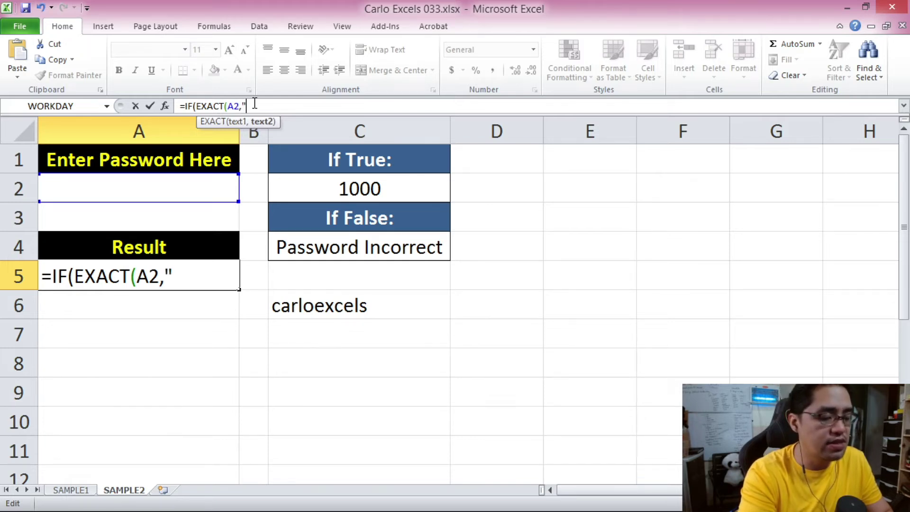
{"action": "type", "text": "carloe"}
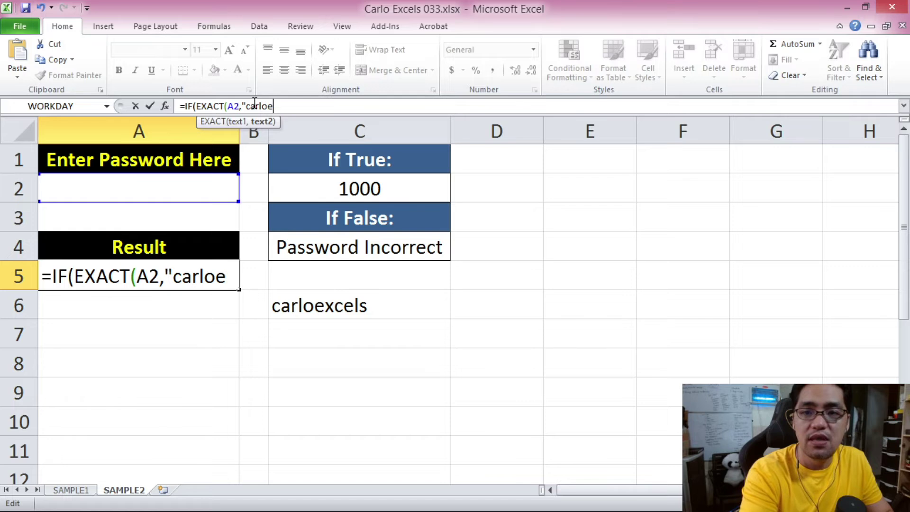
{"action": "type", "text": "xcels\")"}
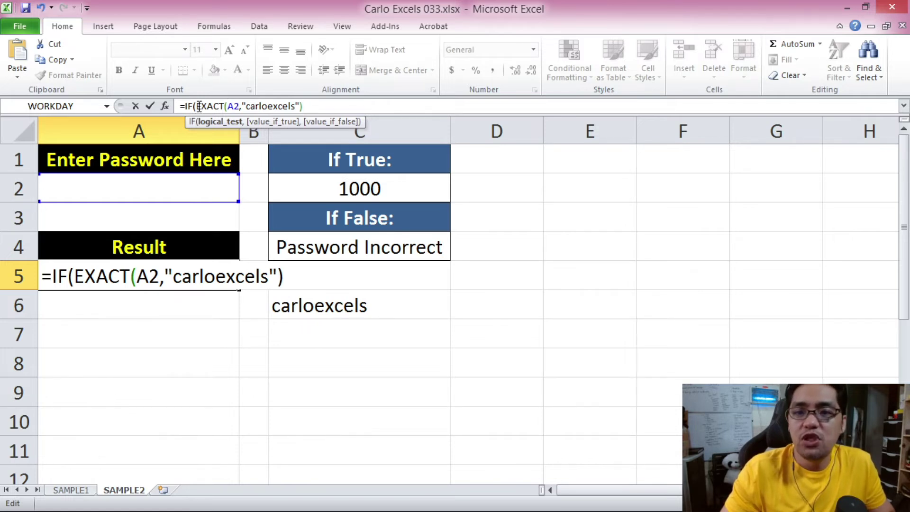
Highlight the EXACT comparison and the quoted password in the formula.
{"action": "left_click_drag", "start_coordinate": [195, 105], "coordinate": [302, 107]}
{"action": "left_click", "coordinate": [304, 107]}
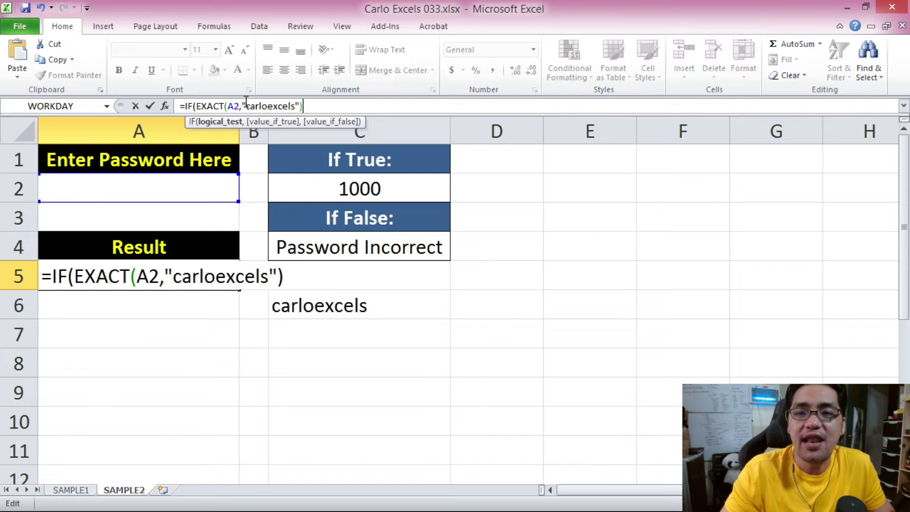
{"action": "left_click_drag", "start_coordinate": [242, 107], "coordinate": [296, 109]}
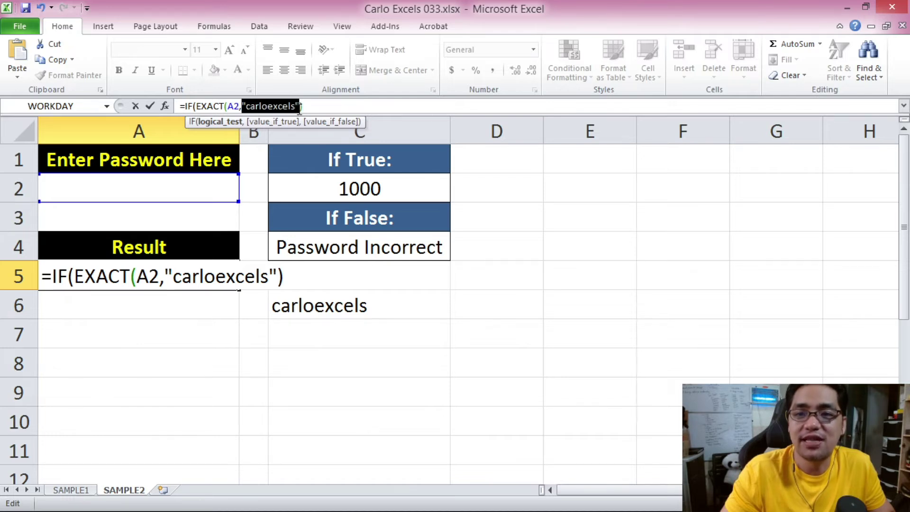
{"action": "left_click", "coordinate": [301, 106]}
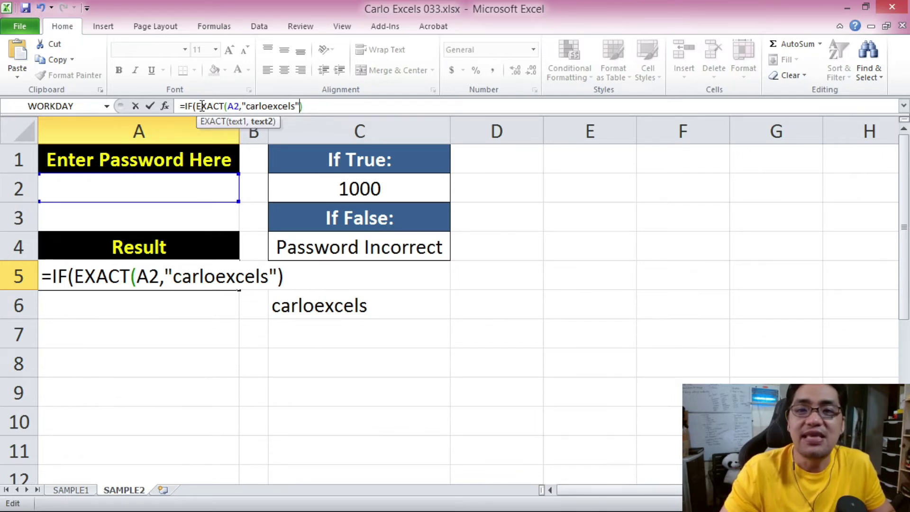
{"action": "left_click", "coordinate": [306, 106]}
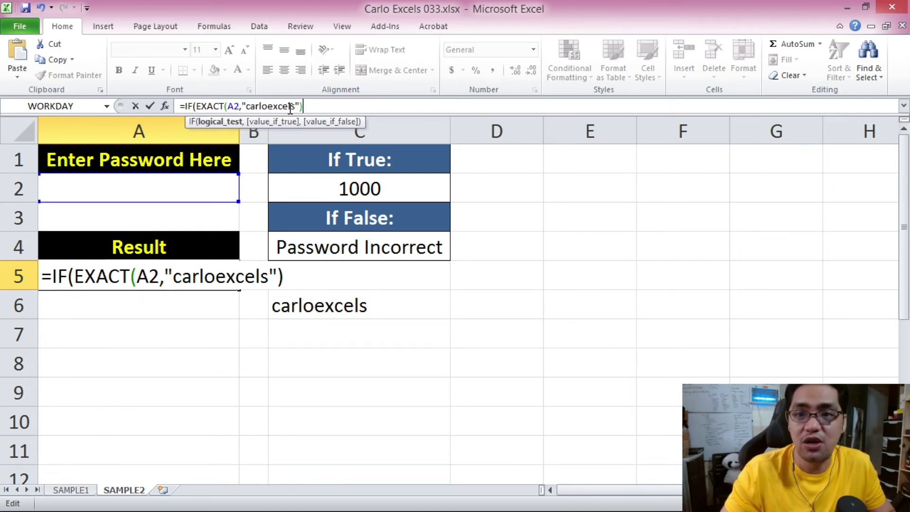
Add C2 as the match result and C4 otherwise, closing the IF.
{"action": "type", "text": ","}
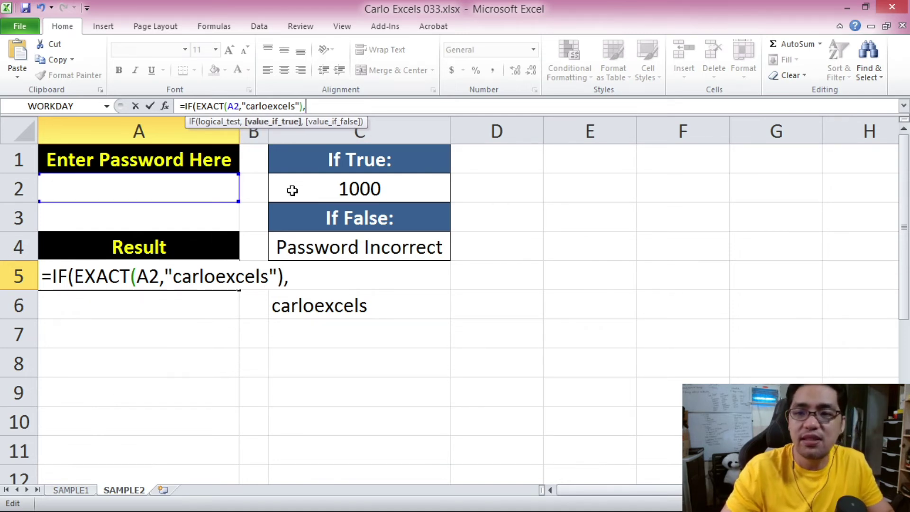
{"action": "left_click", "coordinate": [359, 188]}
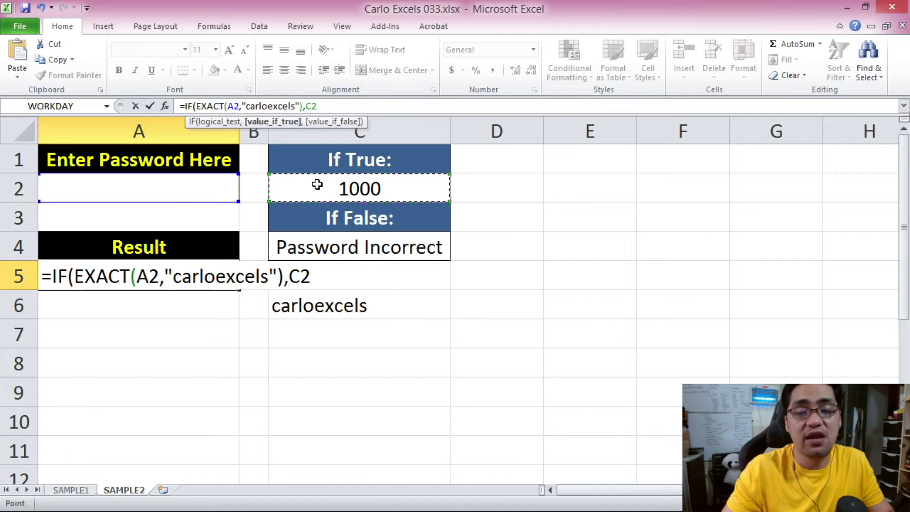
{"action": "type", "text": ","}
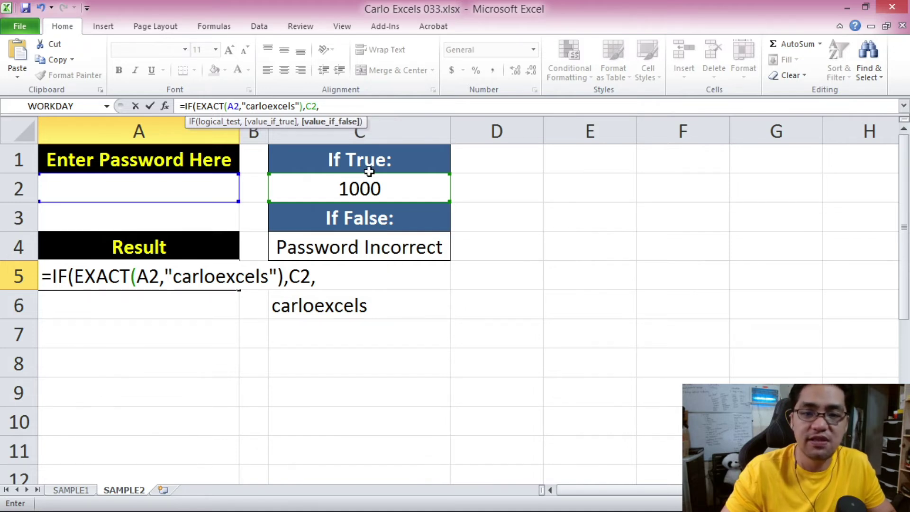
{"action": "left_click", "coordinate": [403, 247]}
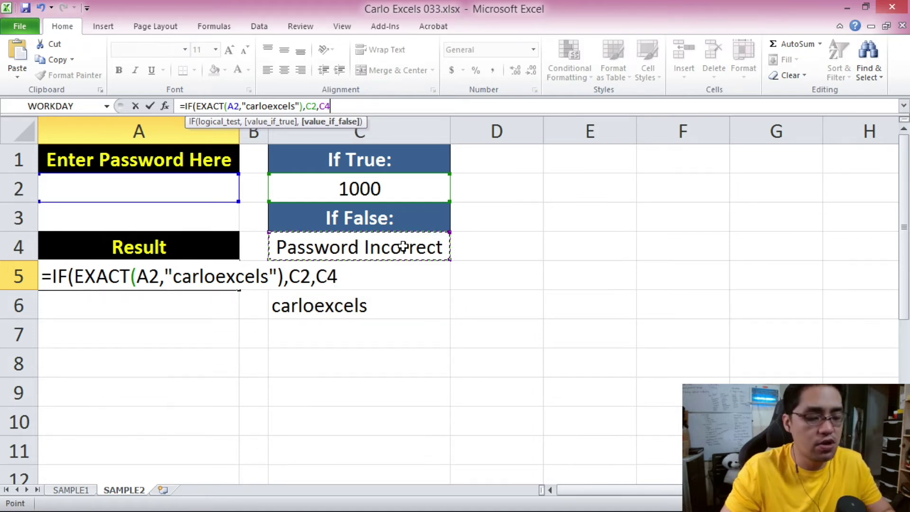
{"action": "type", "text": ")"}
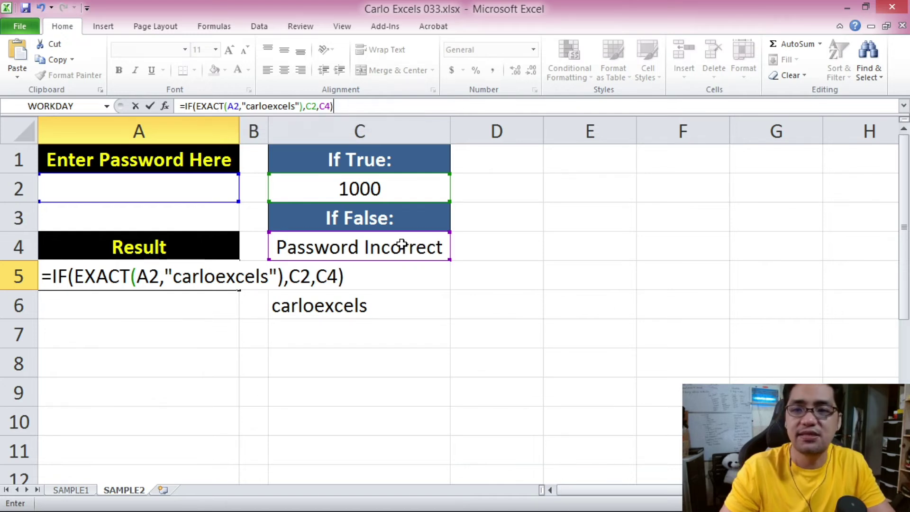
Commit the EXACT formula and test nonsense passwords asdada, asdadada and gsdsf in A2.
{"action": "key", "text": "Return"}
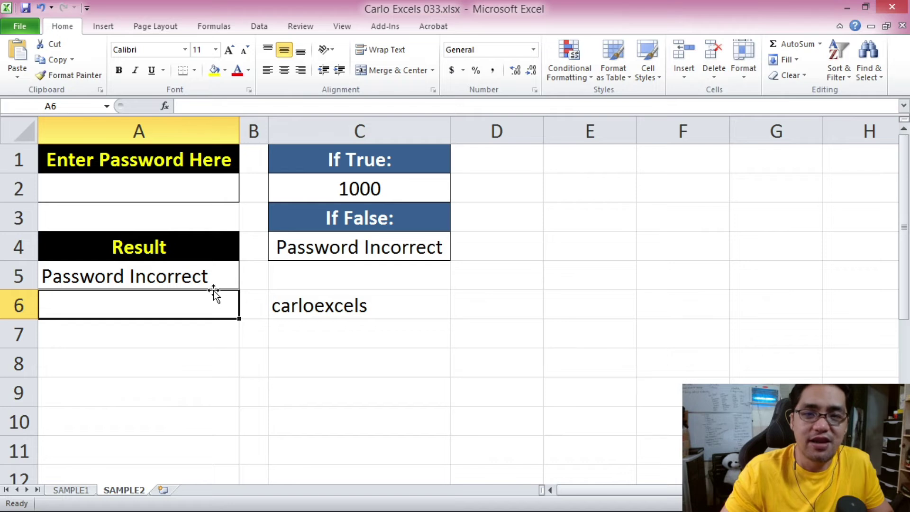
{"action": "left_click", "coordinate": [147, 221]}
{"action": "left_click", "coordinate": [146, 192]}
{"action": "type", "text": "asdada"}
{"action": "key", "text": "Return"}
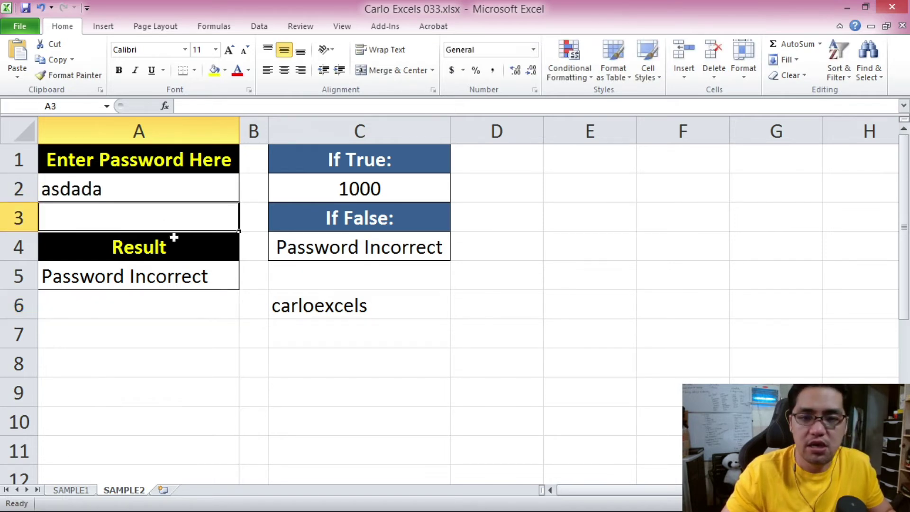
{"action": "left_click", "coordinate": [138, 190]}
{"action": "type", "text": "asdadada"}
{"action": "key", "text": "Return"}
{"action": "left_click", "coordinate": [148, 192]}
{"action": "type", "text": "gsdsf"}
{"action": "left_click", "coordinate": [150, 284]}
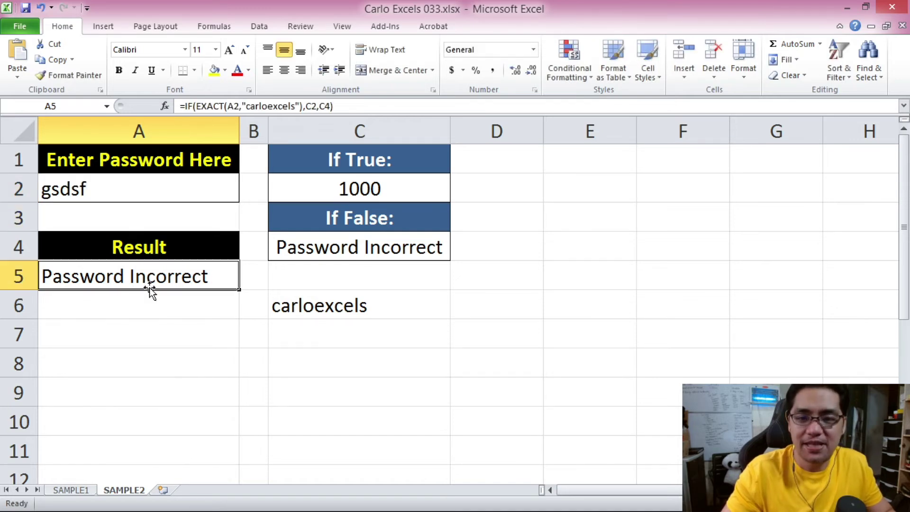
Enter carloexcels in A2 and check A5's result formula.
{"action": "left_click", "coordinate": [127, 192]}
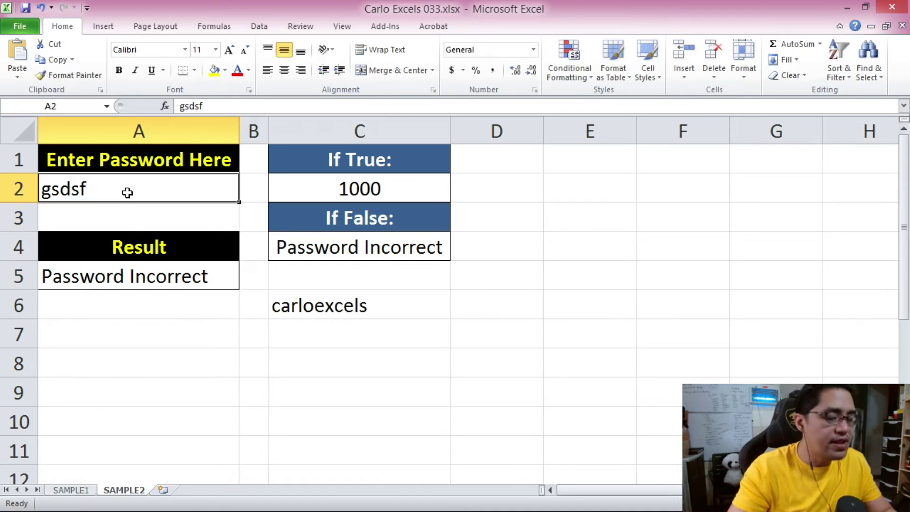
{"action": "type", "text": "carloexcels"}
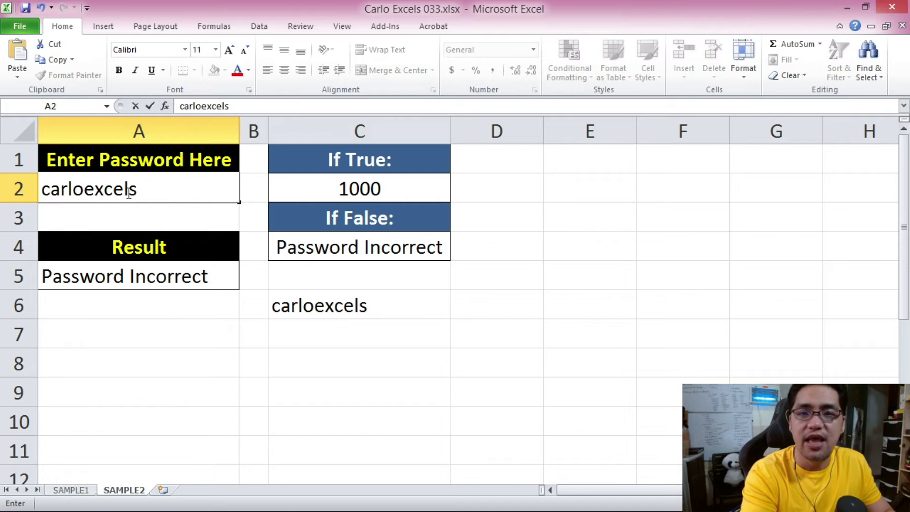
{"action": "key", "text": "Return"}
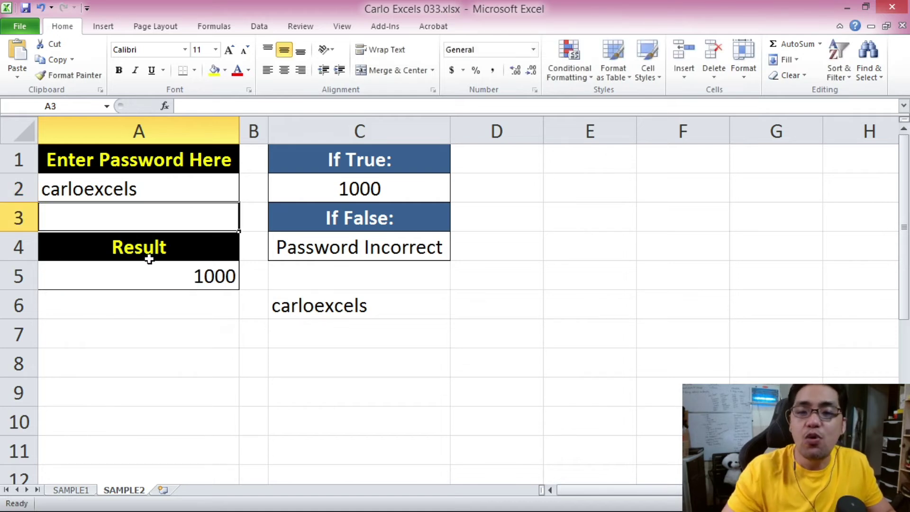
{"action": "left_click", "coordinate": [215, 282]}
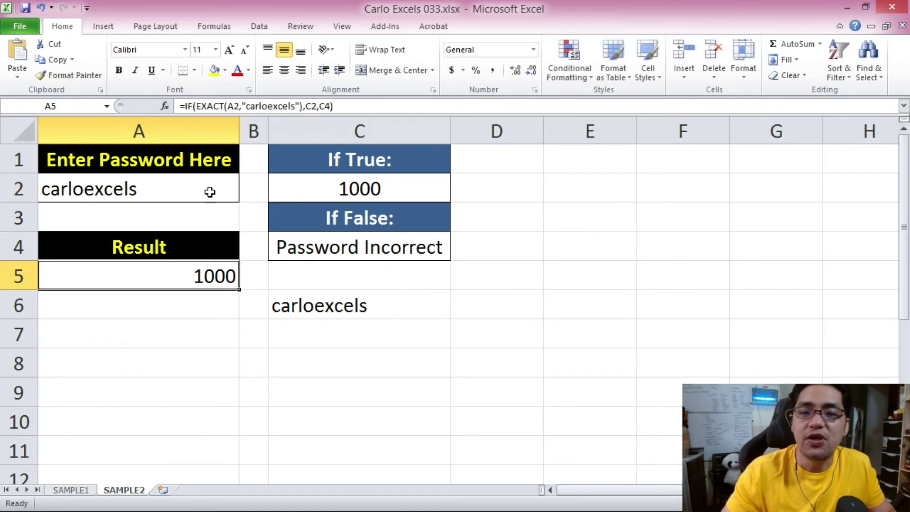
{"action": "left_click", "coordinate": [138, 183]}
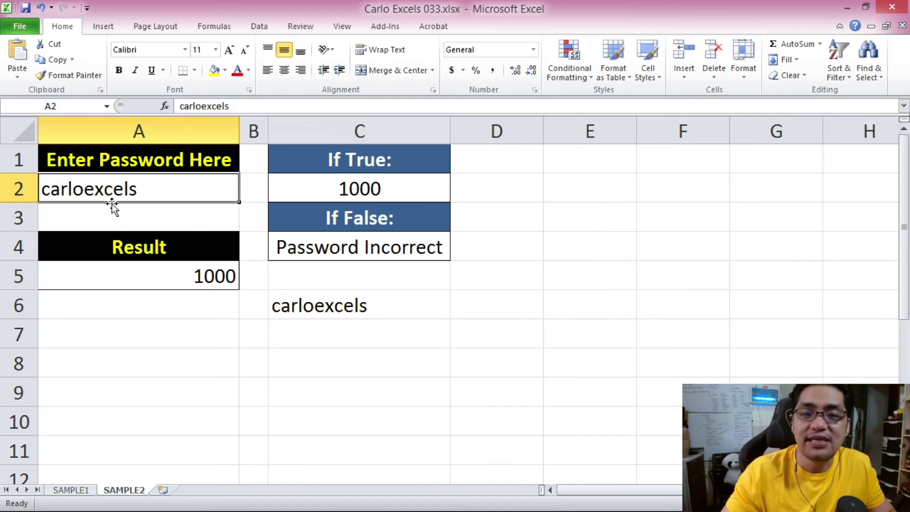
{"action": "left_click", "coordinate": [150, 268]}
Commit the result formula and enter the password in mixed case into A2.
{"action": "left_click", "coordinate": [247, 107]}
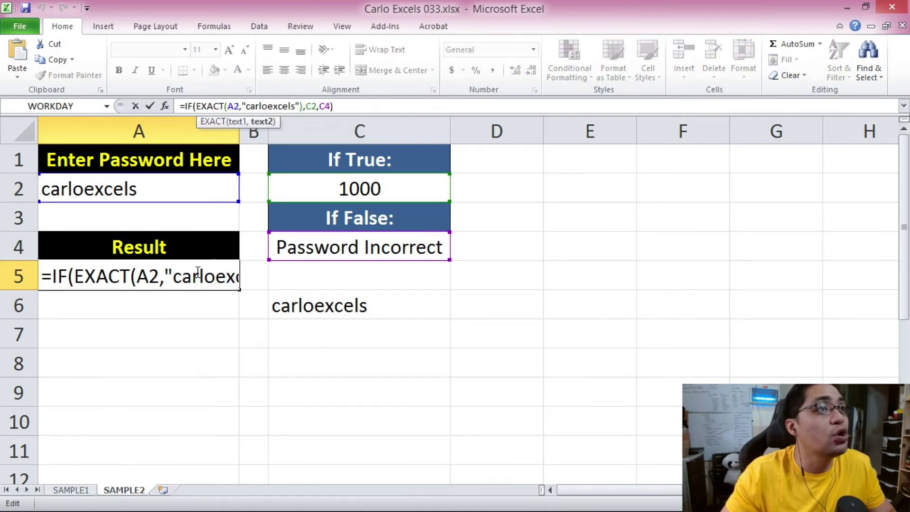
{"action": "left_click", "coordinate": [196, 275]}
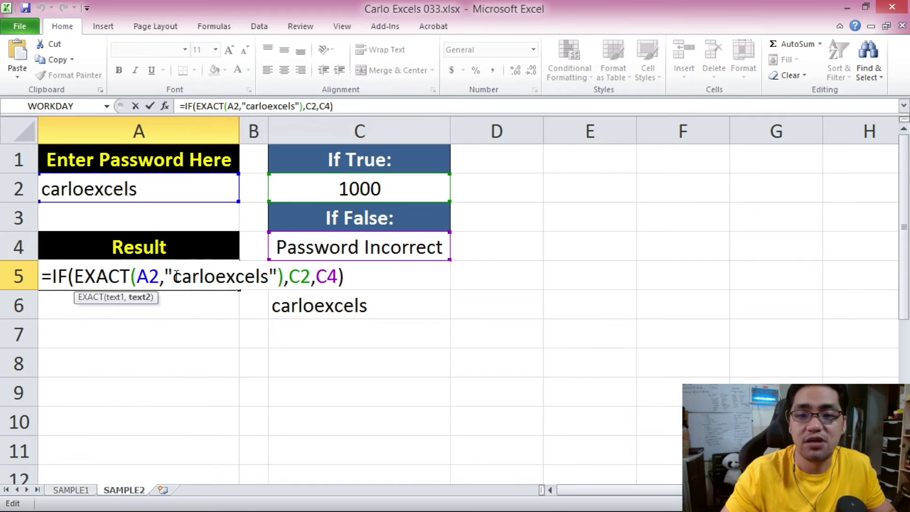
{"action": "left_click", "coordinate": [145, 196]}
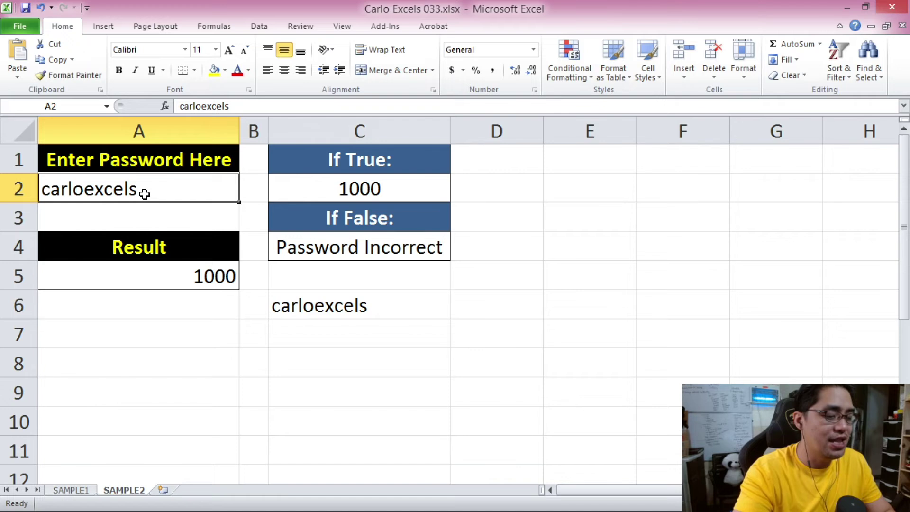
{"action": "type", "text": "Cal"}
{"action": "key", "text": "BackSpace"}
{"action": "type", "text": "rloExcels"}
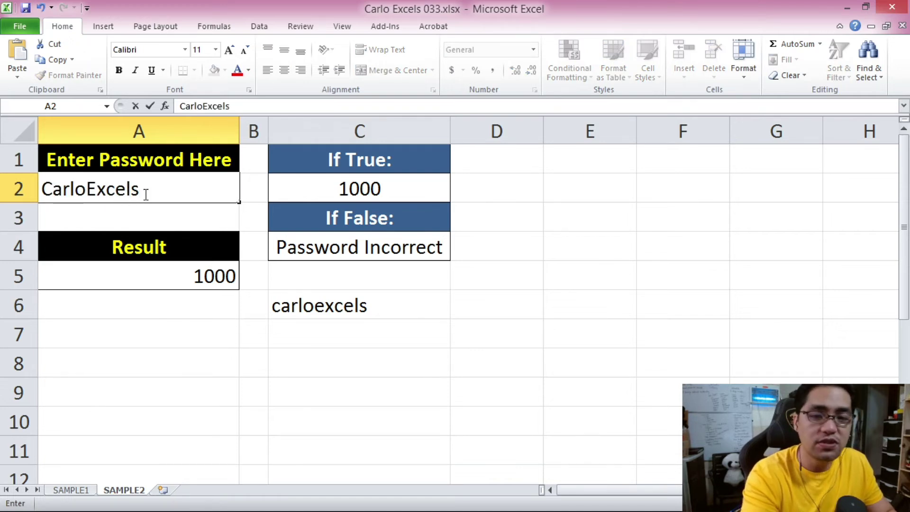
{"action": "key", "text": "Return"}
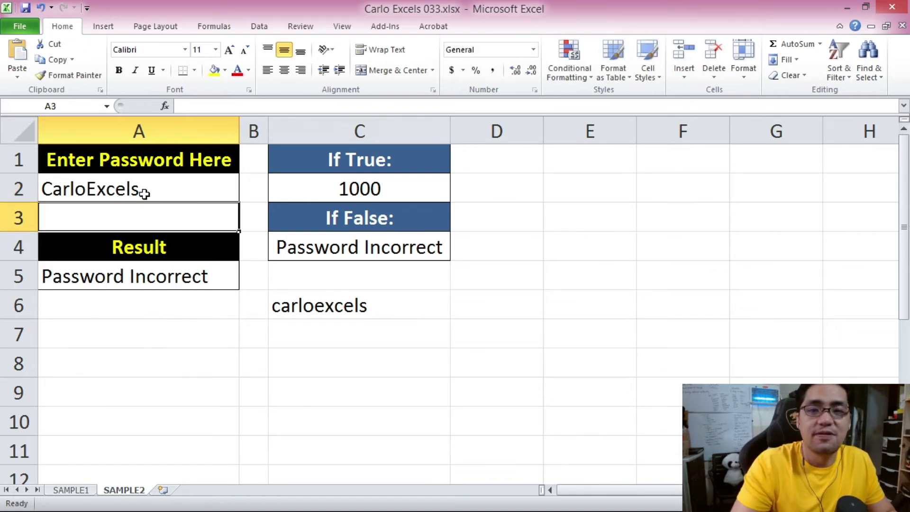
Enter the password in all capitals into A2 and check that A5 shows Password Incorrect.
{"action": "left_click", "coordinate": [173, 266]}
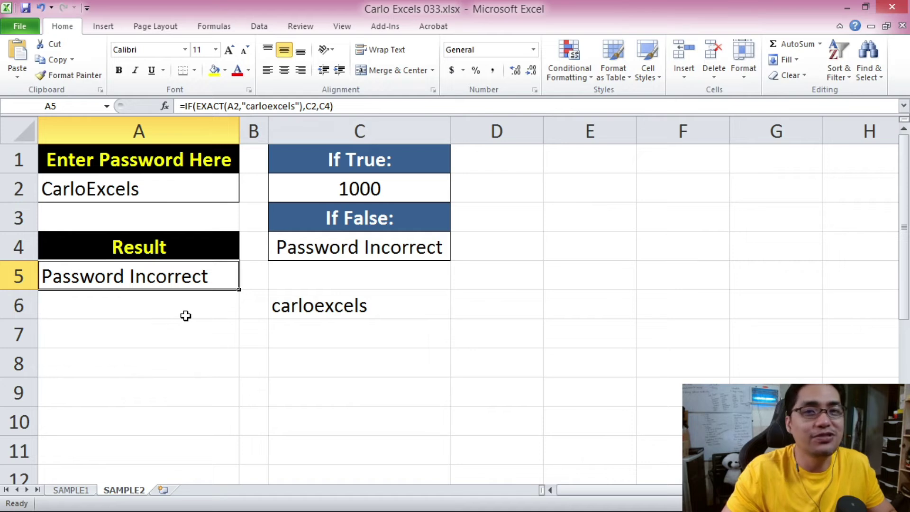
{"action": "left_click", "coordinate": [142, 186]}
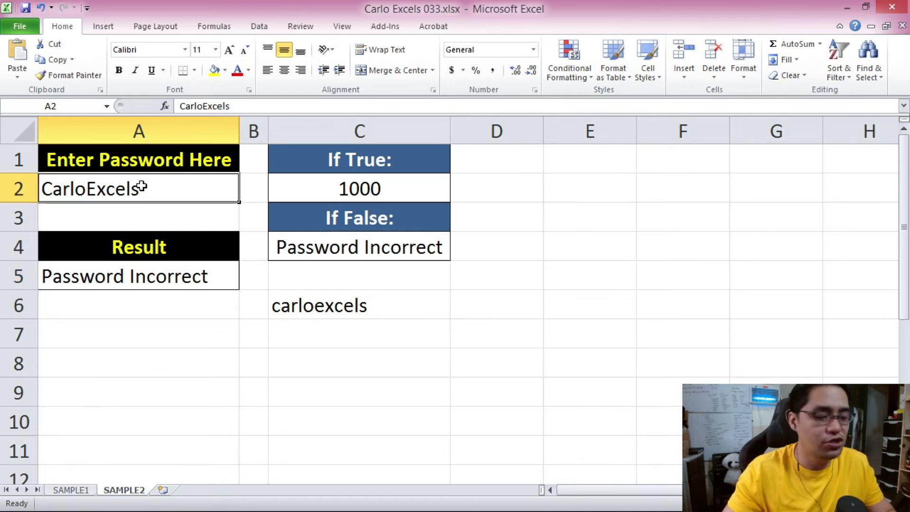
{"action": "type", "text": "CARLO"}
{"action": "type", "text": "EXC"}
{"action": "key", "text": "BackSpace"}
{"action": "type", "text": "XCELS"}
{"action": "key", "text": "Return"}
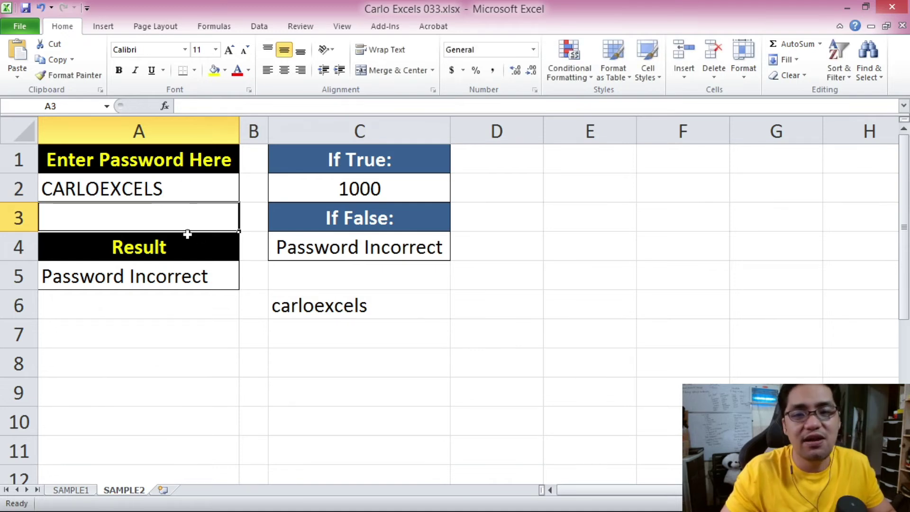
{"action": "left_click", "coordinate": [166, 279]}
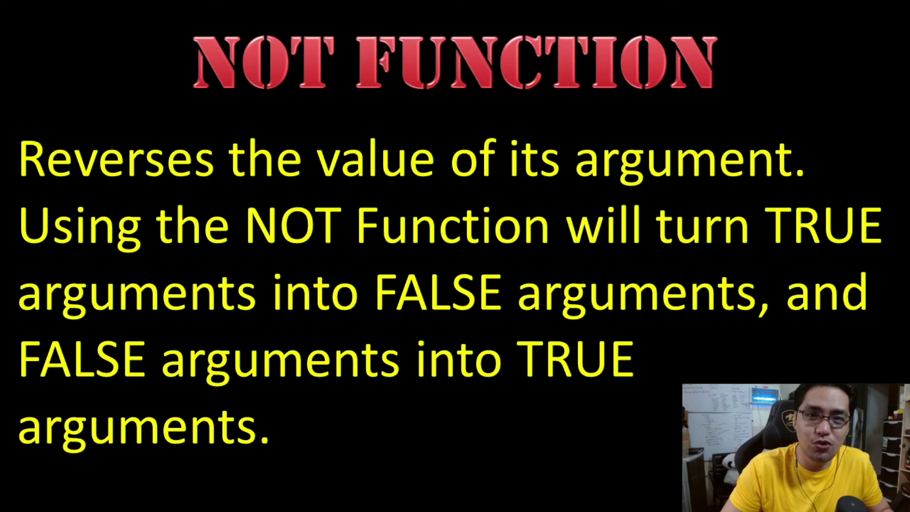
{"action": "key", "text": "Right"}
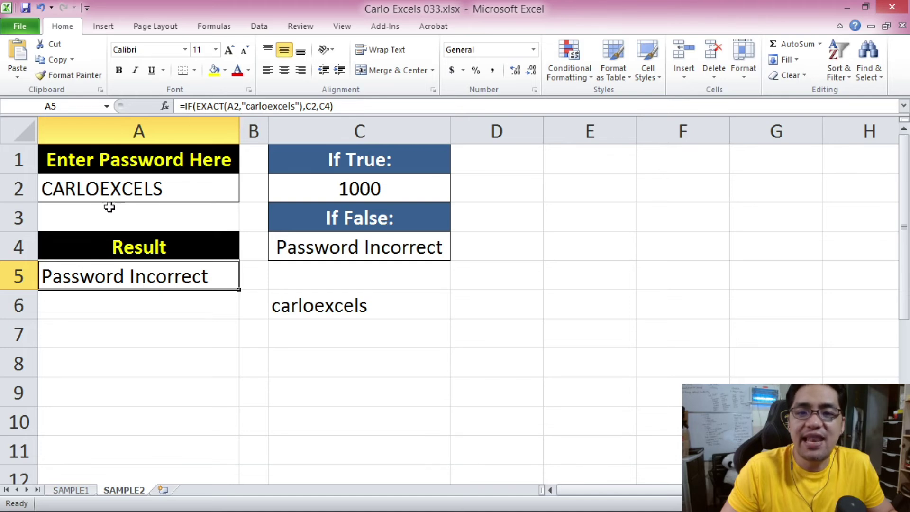
Re-enter the password in lowercase in A2 and select the result cell A5.
{"action": "left_click", "coordinate": [175, 189]}
{"action": "type", "text": "ca"}
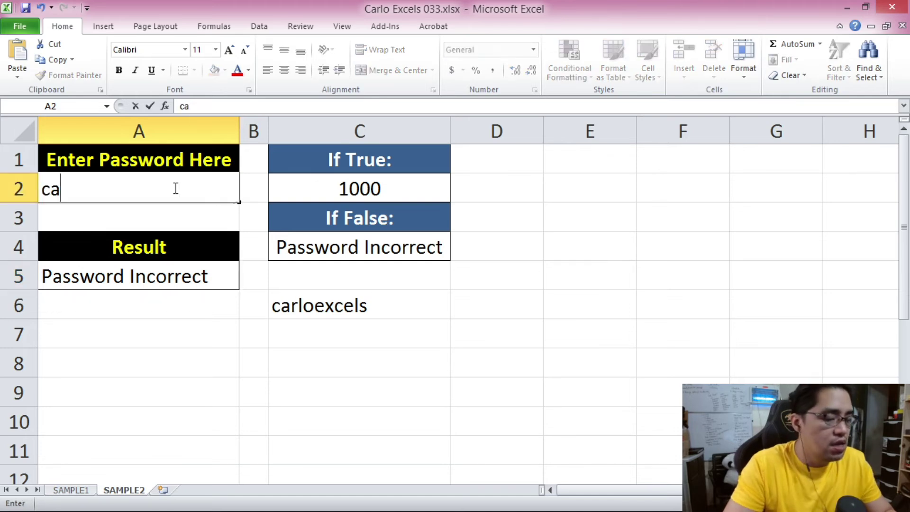
{"action": "type", "text": "rloexcels"}
{"action": "key", "text": "Return"}
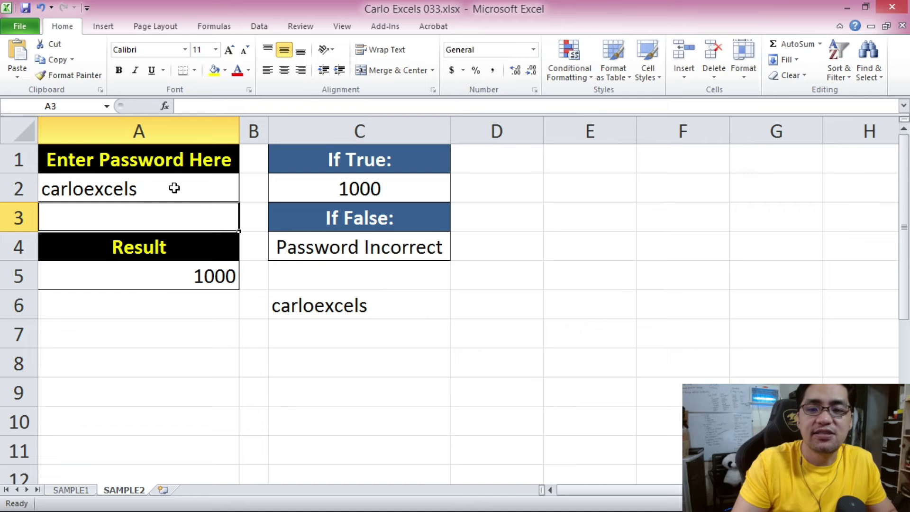
{"action": "left_click", "coordinate": [140, 283]}
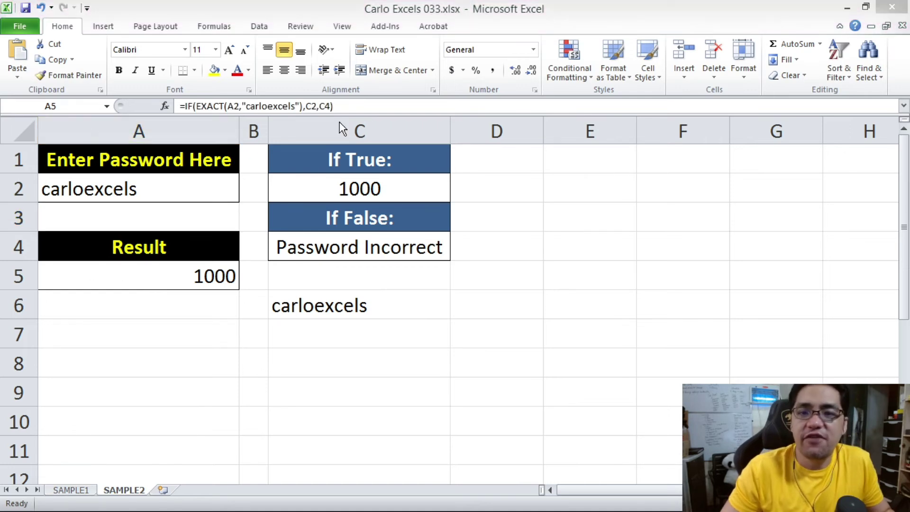
Open A5's IF formula for editing and select its EXACT test condition.
{"action": "left_click", "coordinate": [281, 107]}
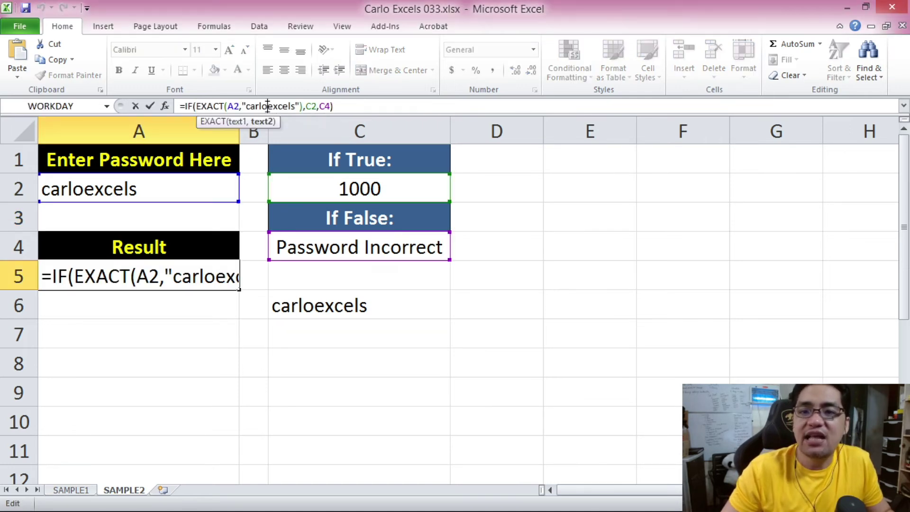
{"action": "left_click_drag", "start_coordinate": [199, 106], "coordinate": [304, 106]}
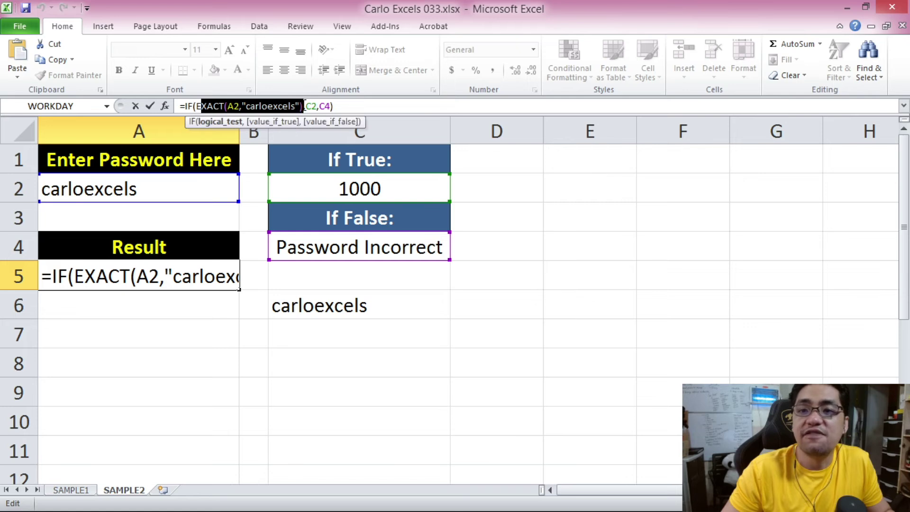
{"action": "left_click", "coordinate": [273, 106]}
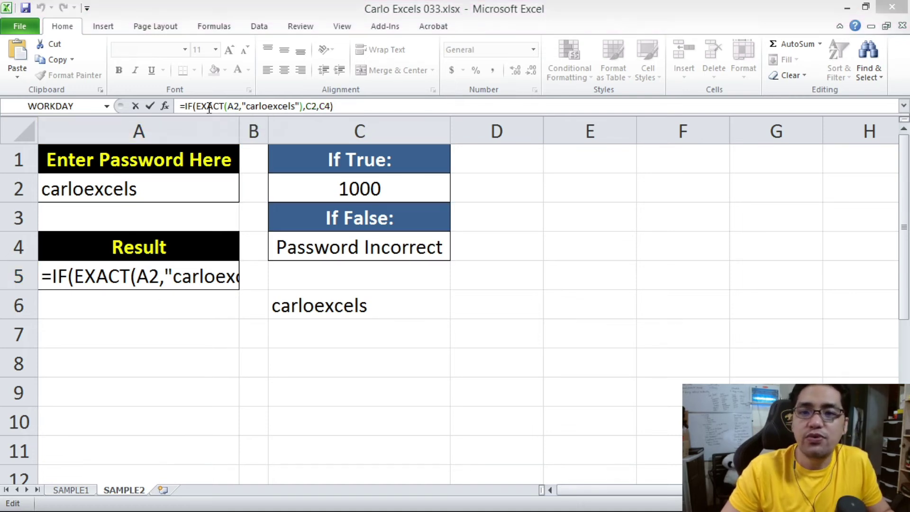
{"action": "left_click", "coordinate": [197, 106]}
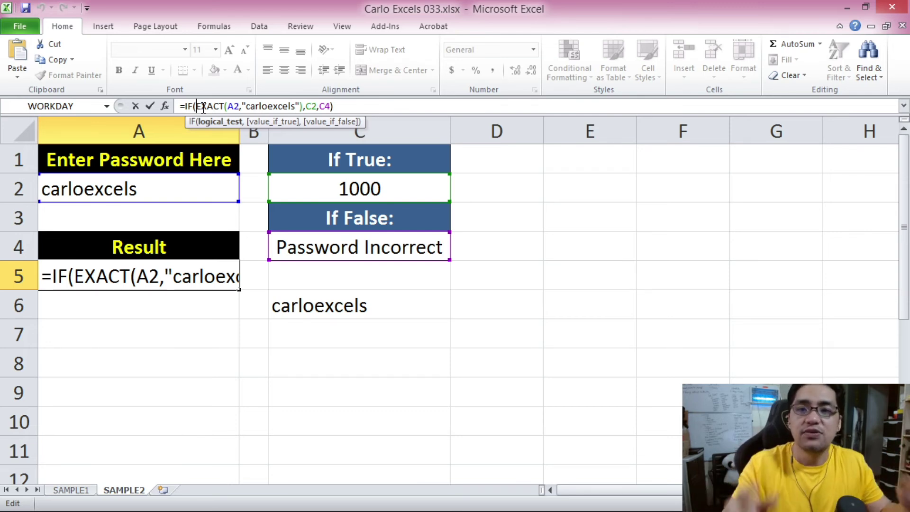
{"action": "left_click_drag", "start_coordinate": [196, 106], "coordinate": [303, 110]}
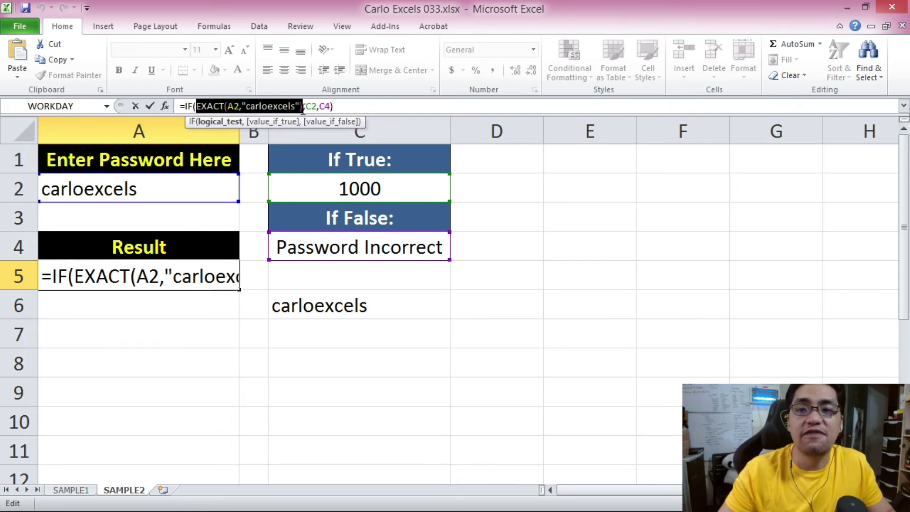
{"action": "left_click", "coordinate": [197, 106]}
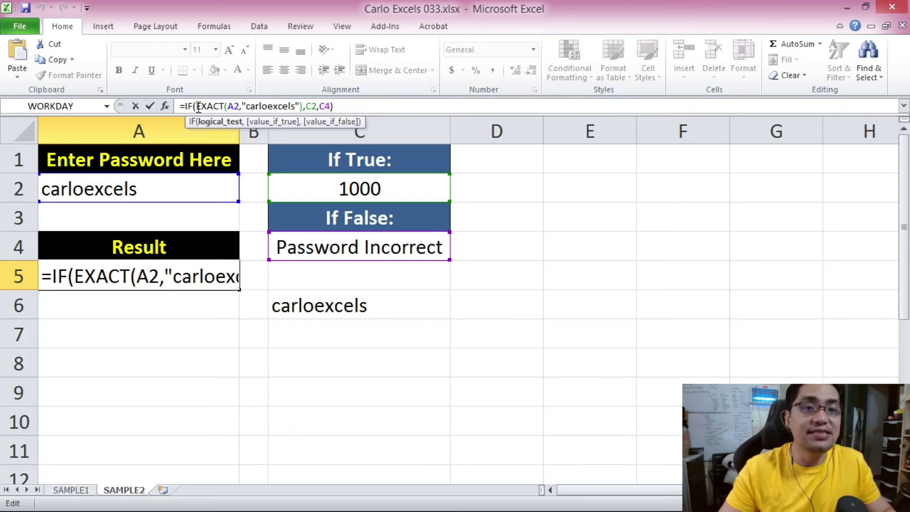
{"action": "left_click", "coordinate": [176, 277]}
{"action": "left_click_drag", "start_coordinate": [75, 276], "coordinate": [285, 278]}
{"action": "key", "text": "ctrl+c"}
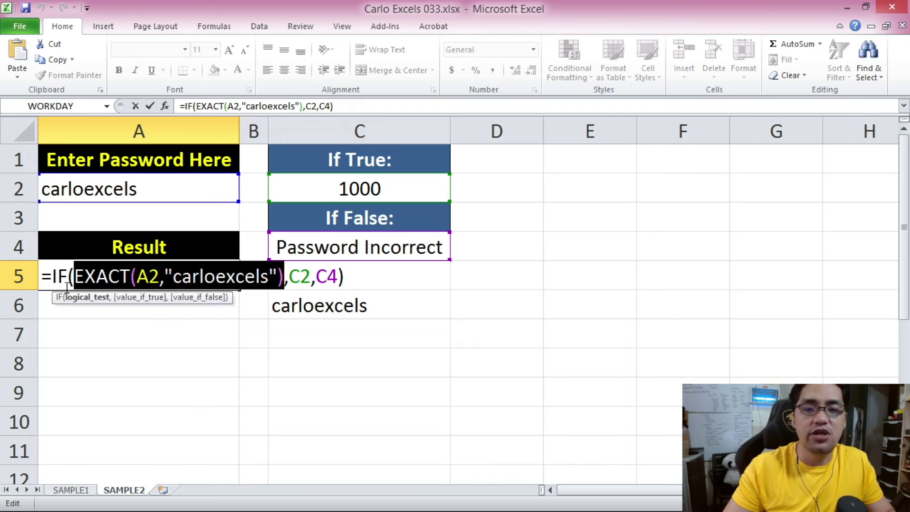
Insert NOT( right after IF( and add a closing parenthesis after the EXACT test.
{"action": "left_click", "coordinate": [74, 276]}
{"action": "type", "text": "NOT("}
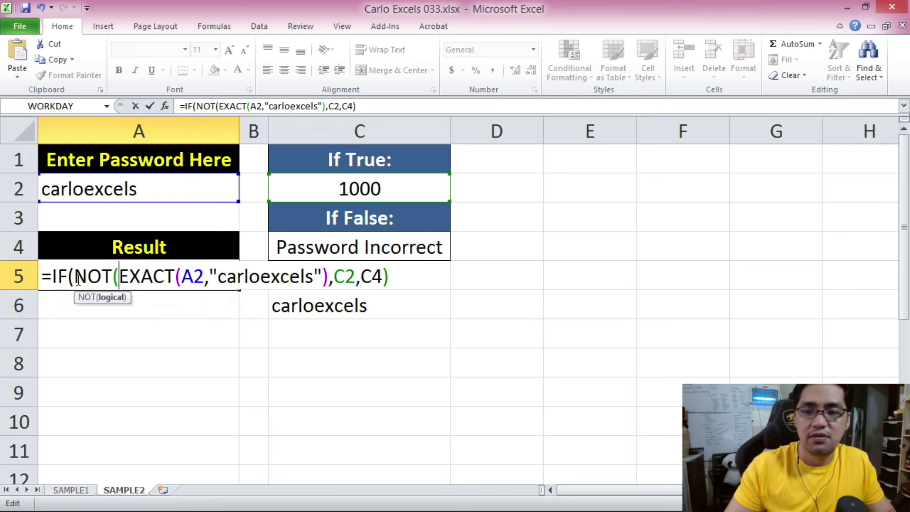
{"action": "left_click", "coordinate": [324, 275]}
{"action": "left_click", "coordinate": [329, 275]}
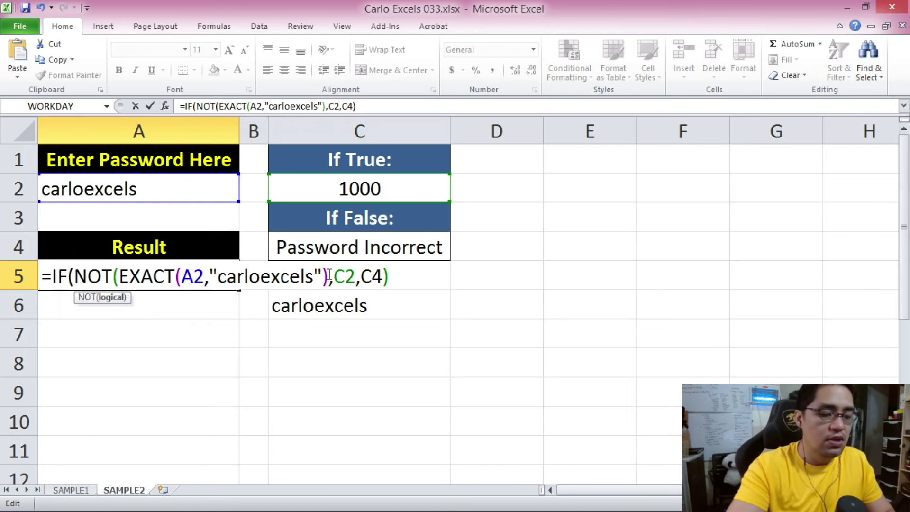
{"action": "type", "text": ")"}
Move the EXACT test inside NOT() and confirm the reversed formula in A5.
{"action": "left_click_drag", "start_coordinate": [119, 275], "coordinate": [332, 275]}
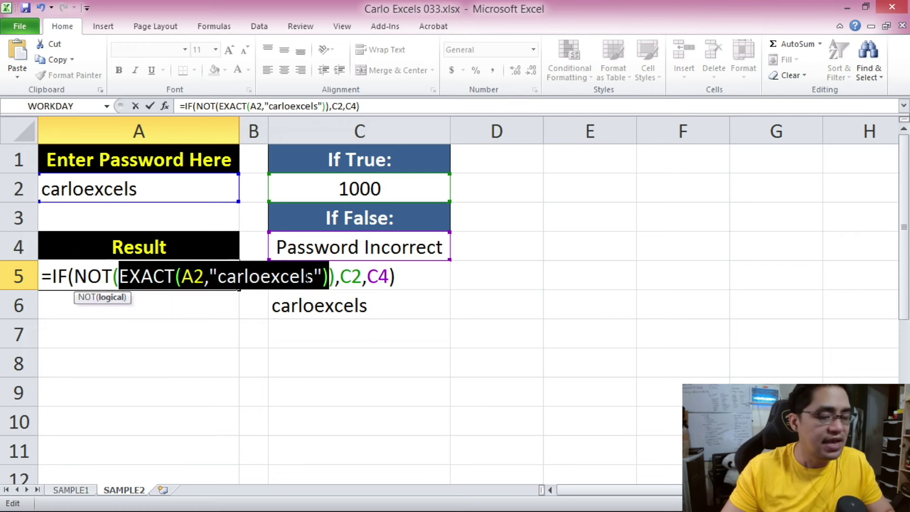
{"action": "key", "text": "Delete"}
{"action": "left_click_drag", "start_coordinate": [74, 275], "coordinate": [125, 275]}
{"action": "left_click", "coordinate": [120, 275]}
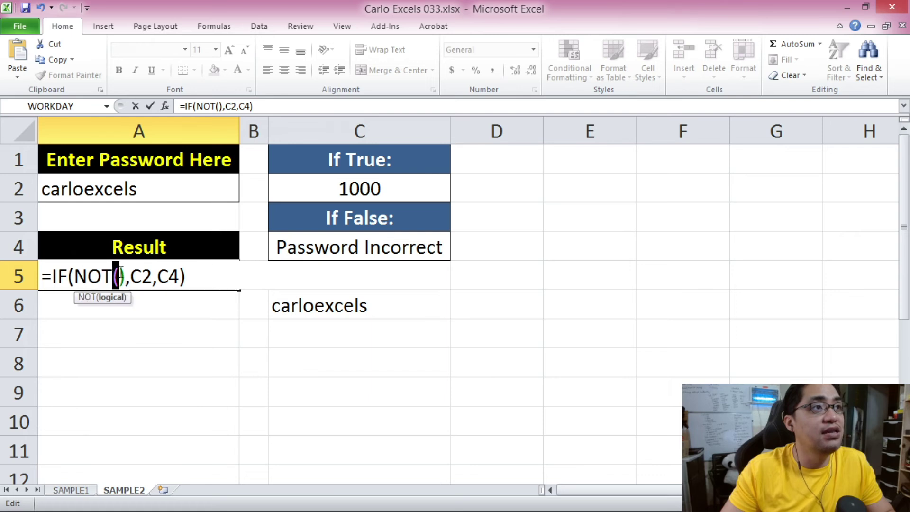
{"action": "key", "text": "ctrl+v"}
{"action": "left_click", "coordinate": [177, 274]}
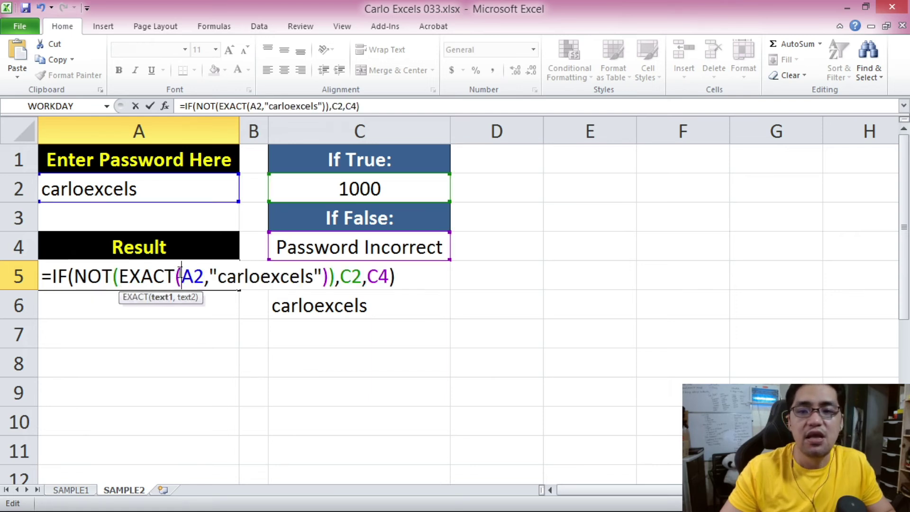
{"action": "key", "text": "Return"}
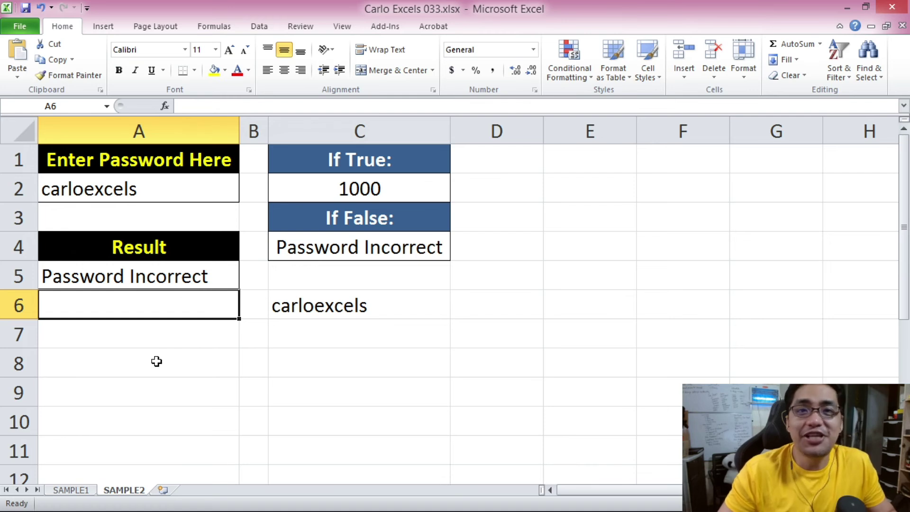
Clear A2 and enter a wrong test password to check the reversed result.
{"action": "left_click", "coordinate": [138, 282]}
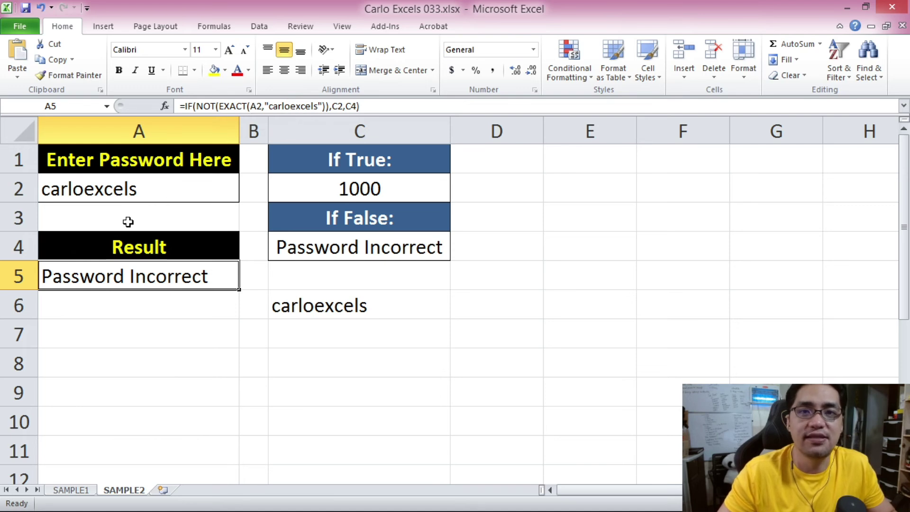
{"action": "left_click", "coordinate": [146, 189]}
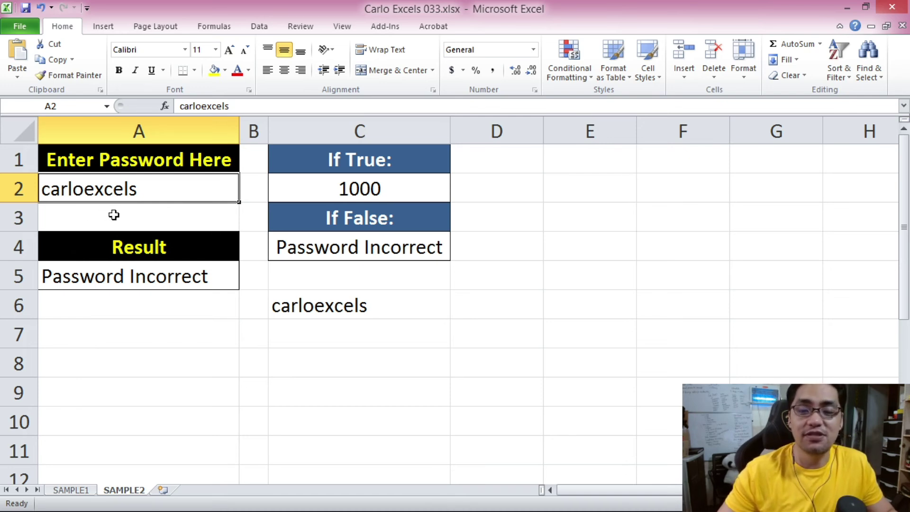
{"action": "key", "text": "Delete"}
{"action": "type", "text": "asdada"}
{"action": "key", "text": "Return"}
Enter the password in mixed case into A2 and verify A5 now shows 1000.
{"action": "key", "text": "Up"}
{"action": "type", "text": "adadada"}
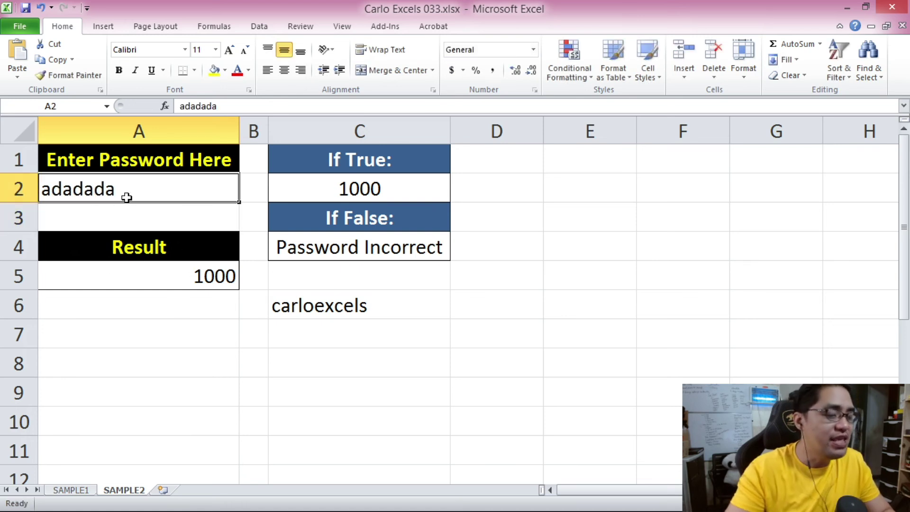
{"action": "type", "text": "CarloExcels"}
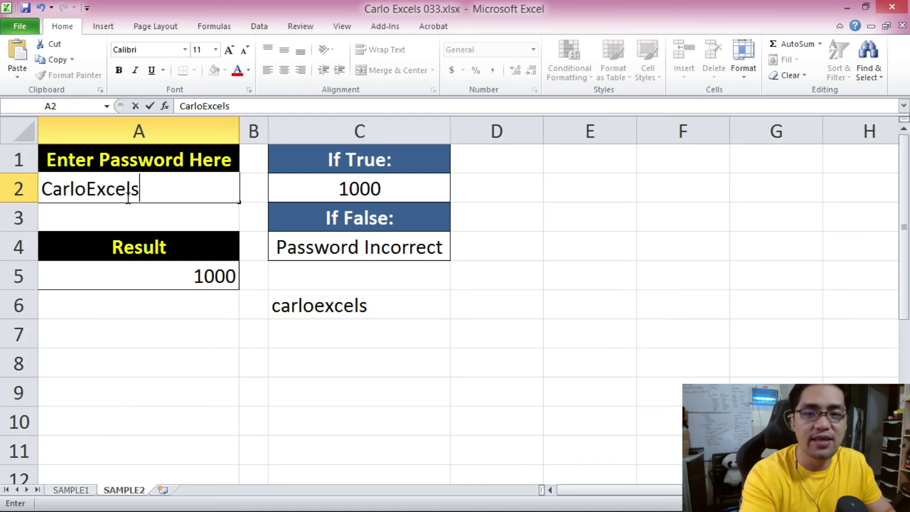
{"action": "key", "text": "Return"}
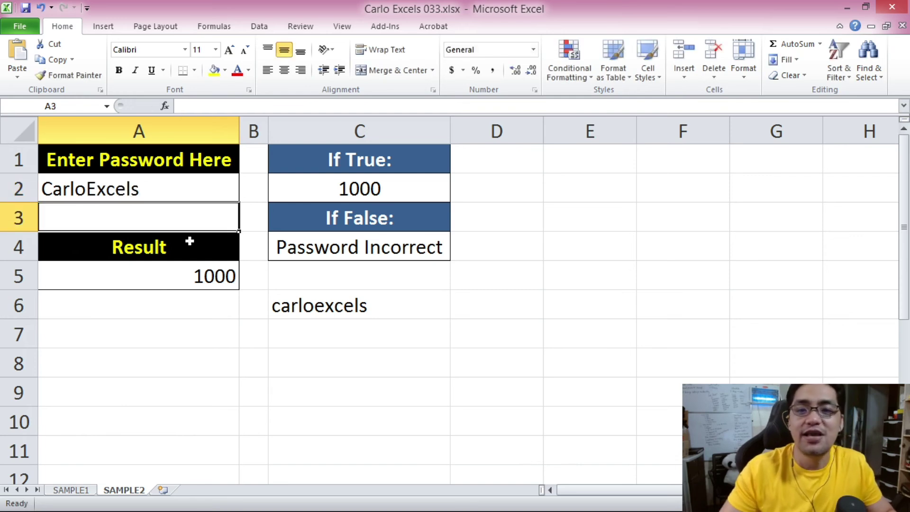
{"action": "left_click", "coordinate": [165, 283]}
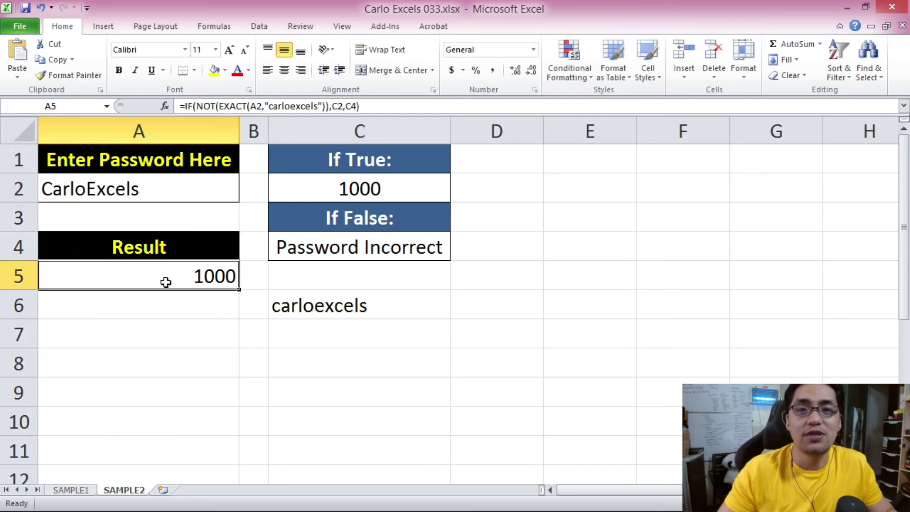